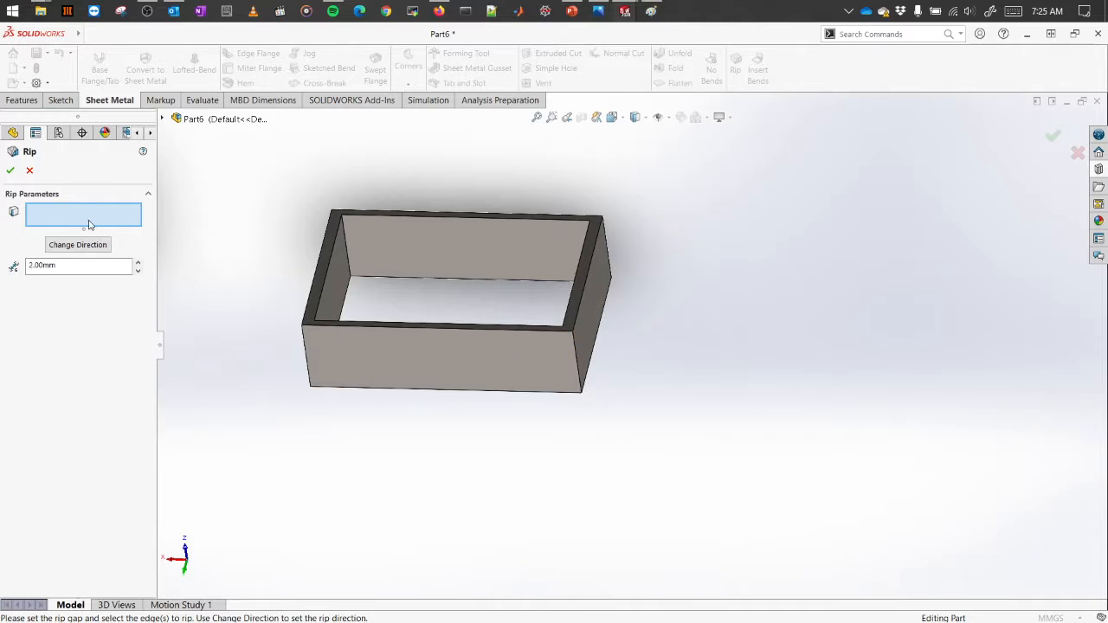
# Step: Rip the outer vertical edge at the front corner of the low rectangular frame with a 2 mm gap
pyautogui.moveTo(333, 288); pyautogui.dragTo(527, 295, button='middle')
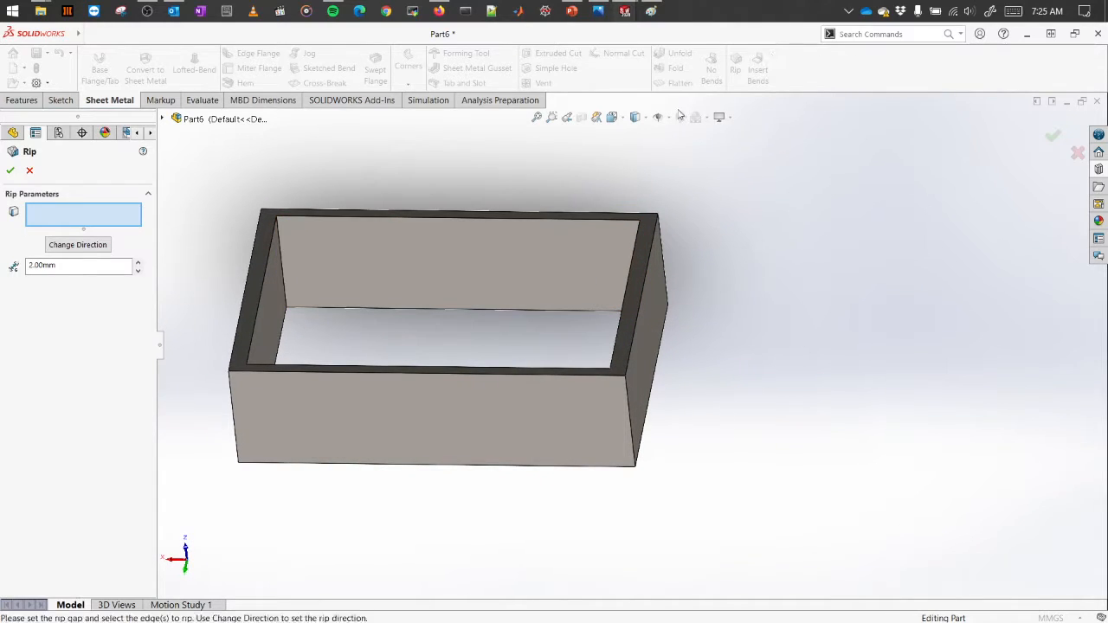
pyautogui.click(630, 413)
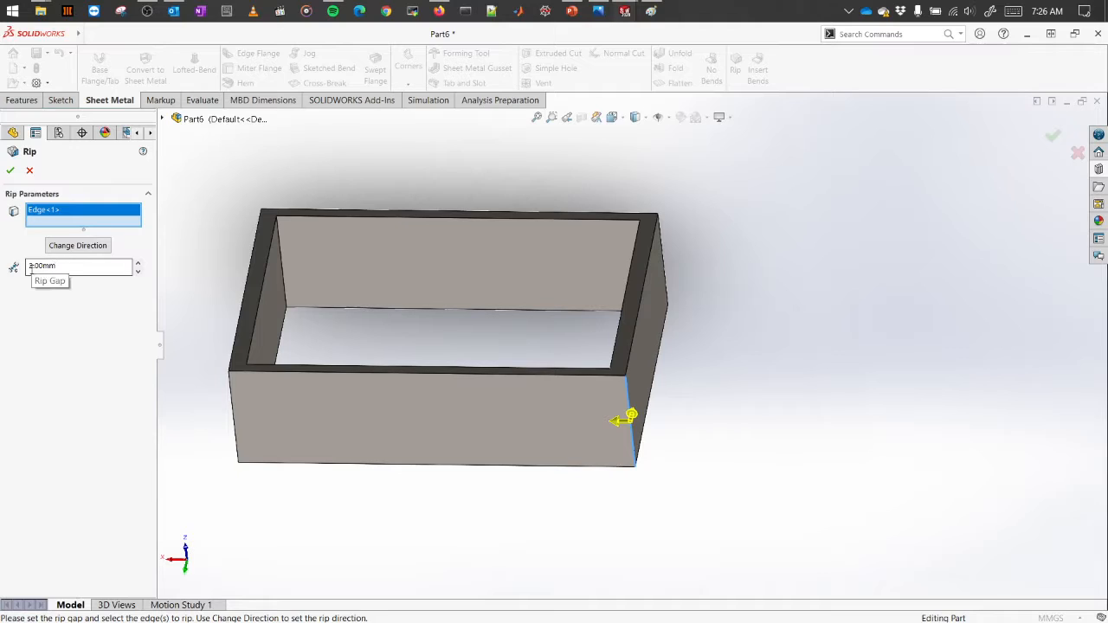
pyautogui.click(12, 173)
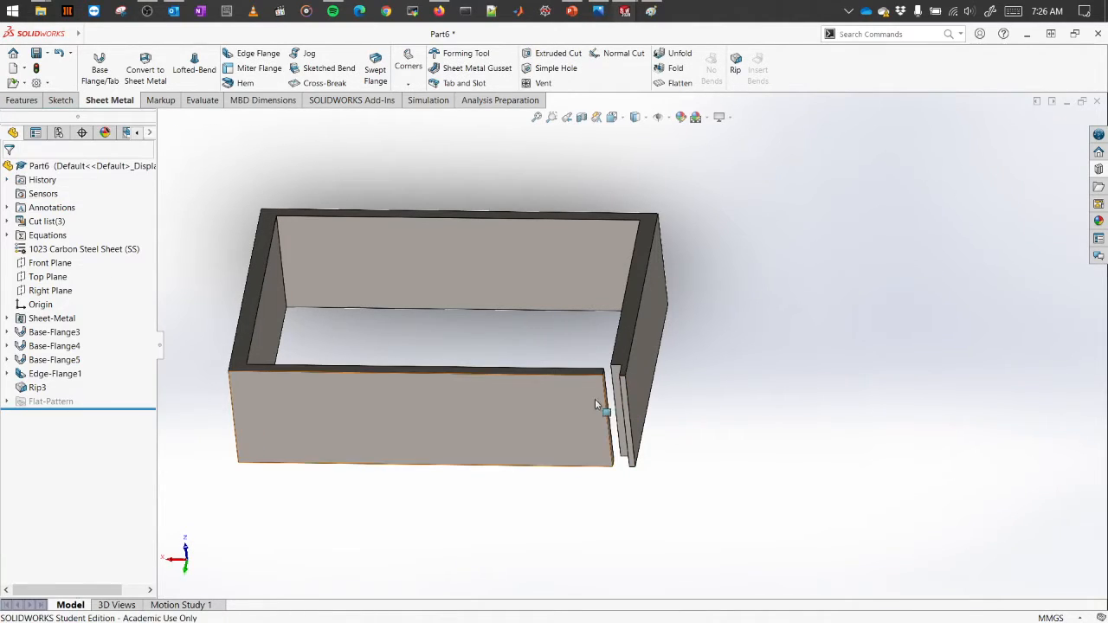
pyautogui.moveTo(742, 439); pyautogui.dragTo(737, 560, button='middle')
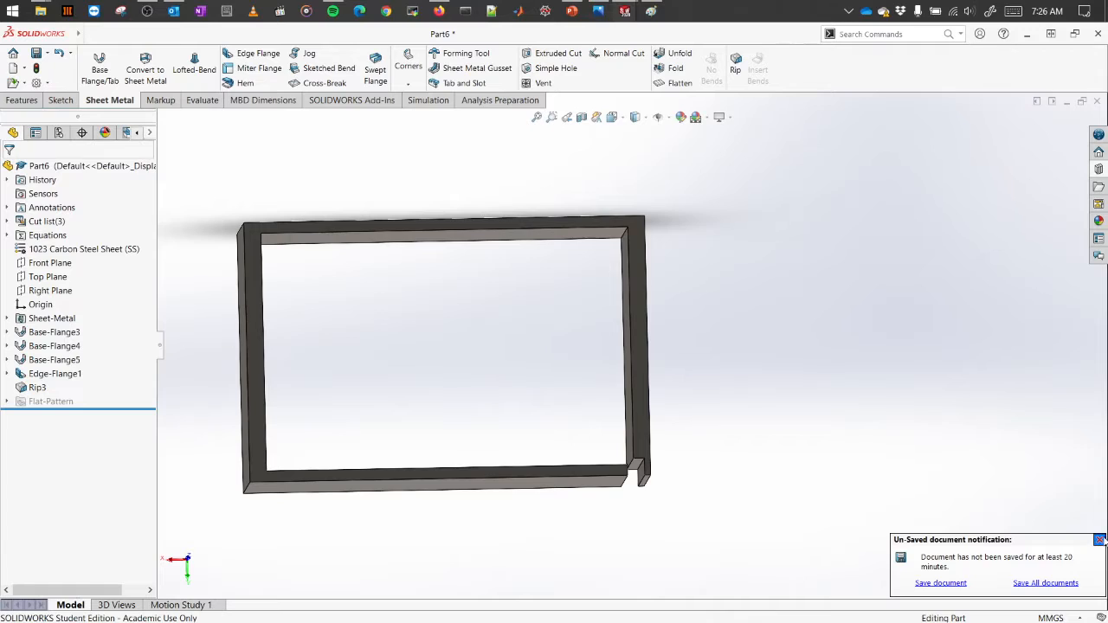
pyautogui.click(1099, 540)
# Step: Set up a closed corner on the middle box, extending the side wall's end face to match the front wall's end face
pyautogui.scroll(-4, 522, 445)
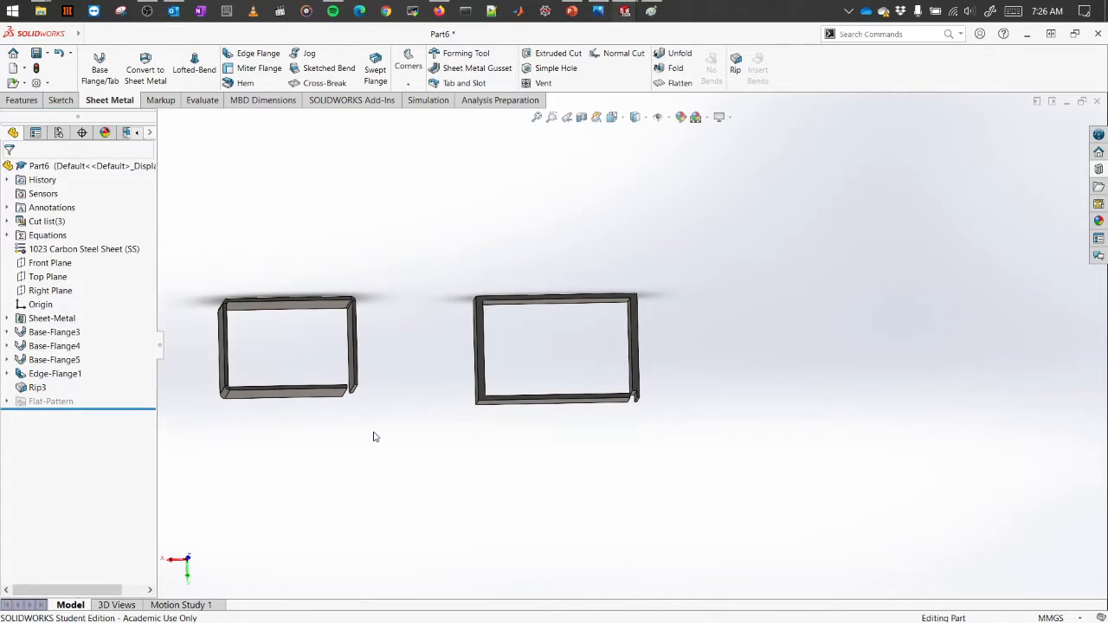
pyautogui.moveTo(373, 438); pyautogui.dragTo(370, 361, button='middle')
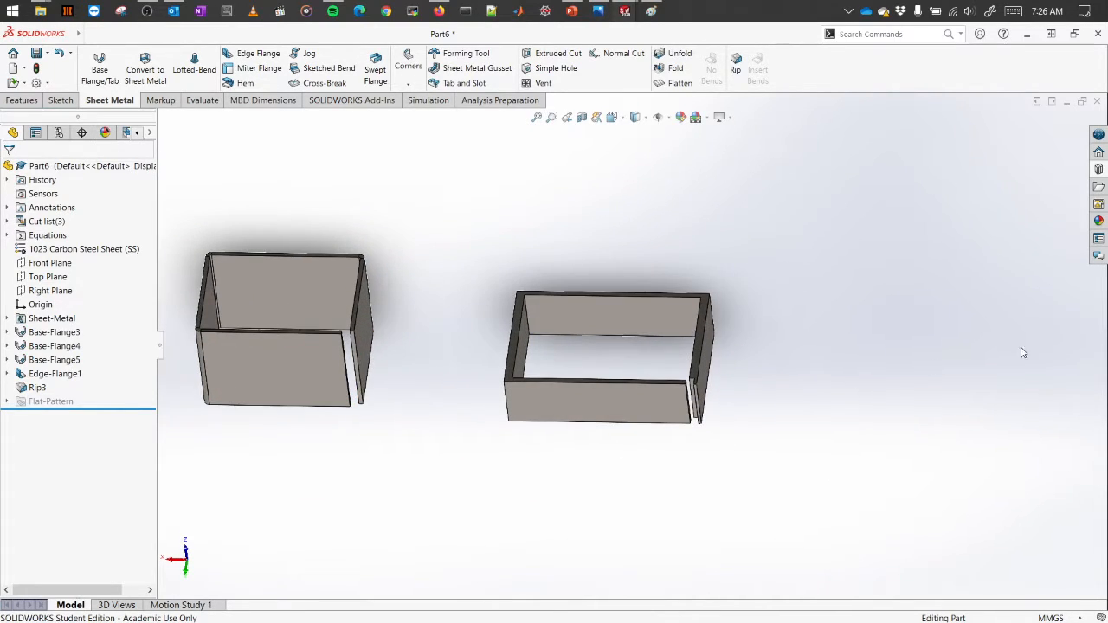
pyautogui.click(414, 77)
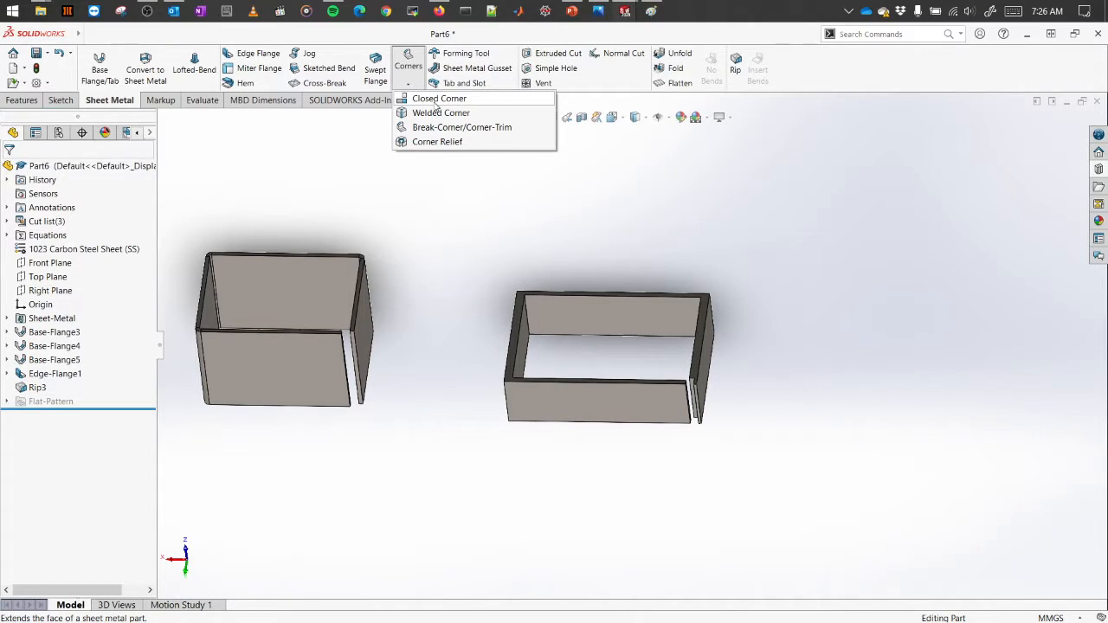
pyautogui.click(438, 101)
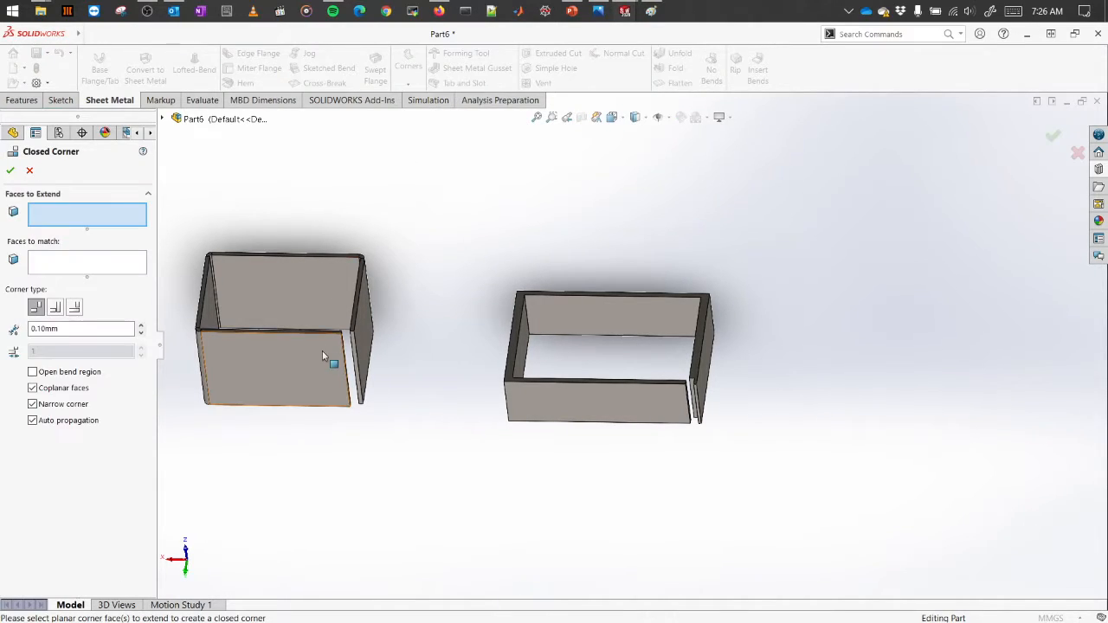
pyautogui.scroll(-2, 331, 352)
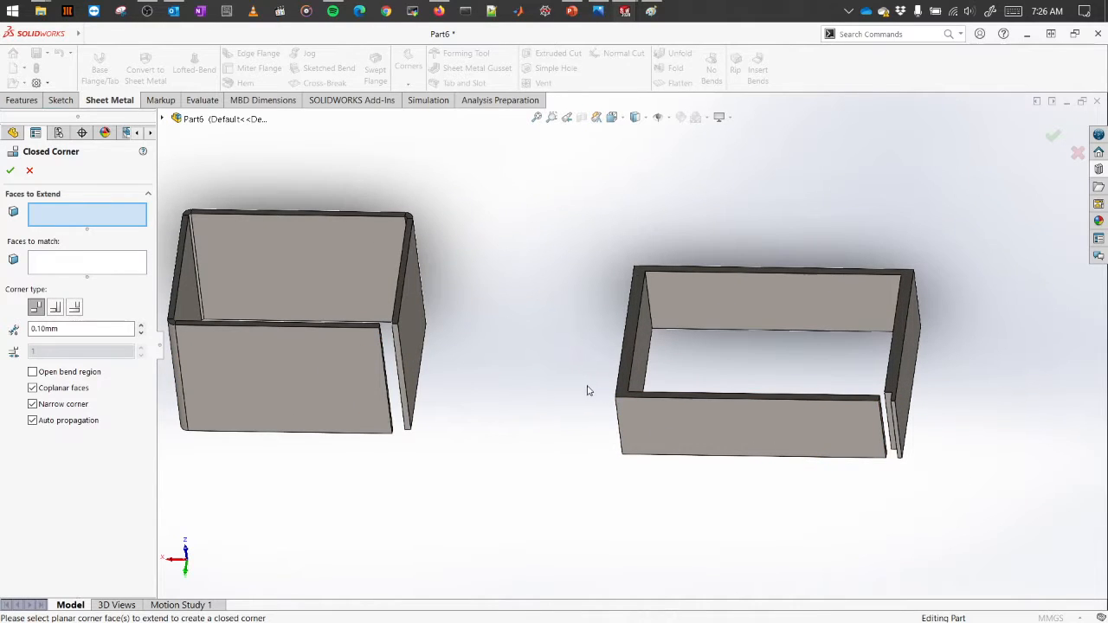
pyautogui.moveTo(439, 385); pyautogui.dragTo(413, 410, button='middle')
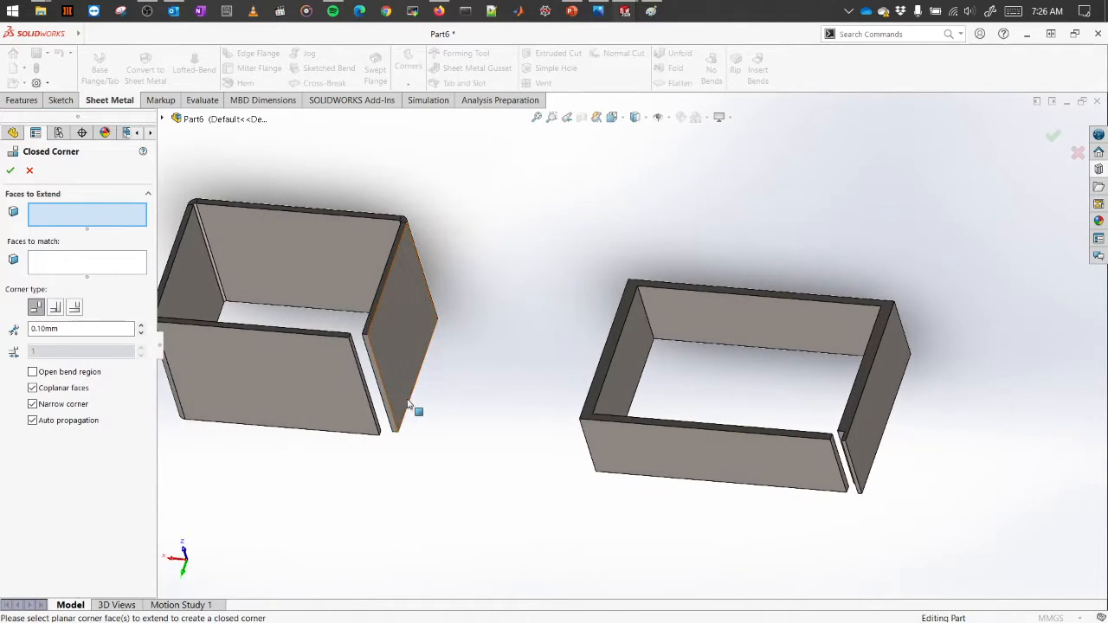
pyautogui.scroll(-3, 378, 367)
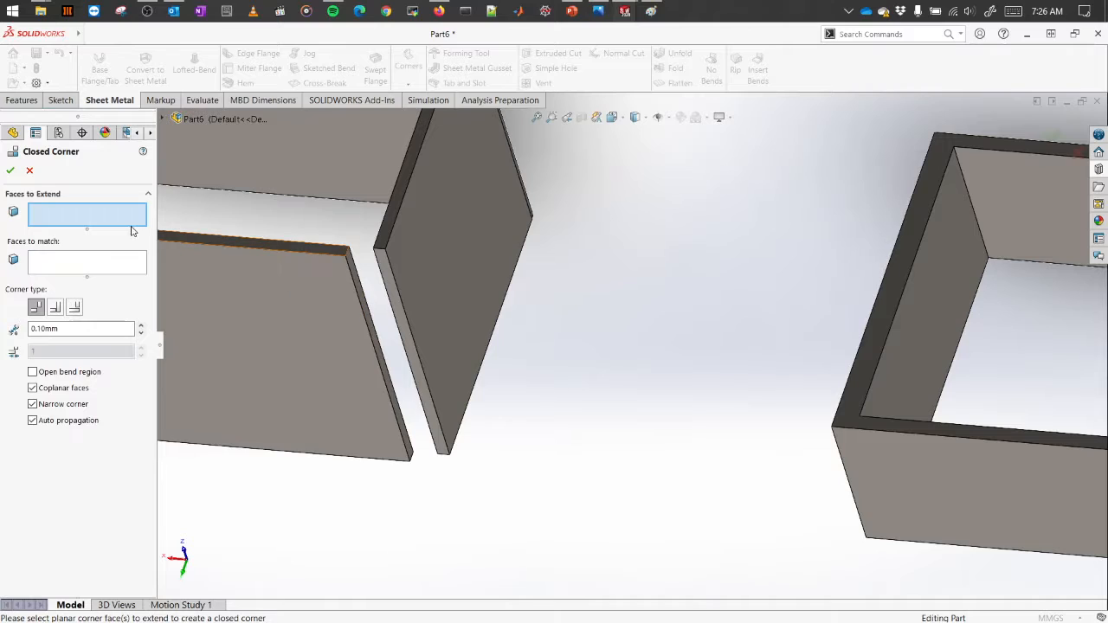
pyautogui.scroll(-2, 409, 333)
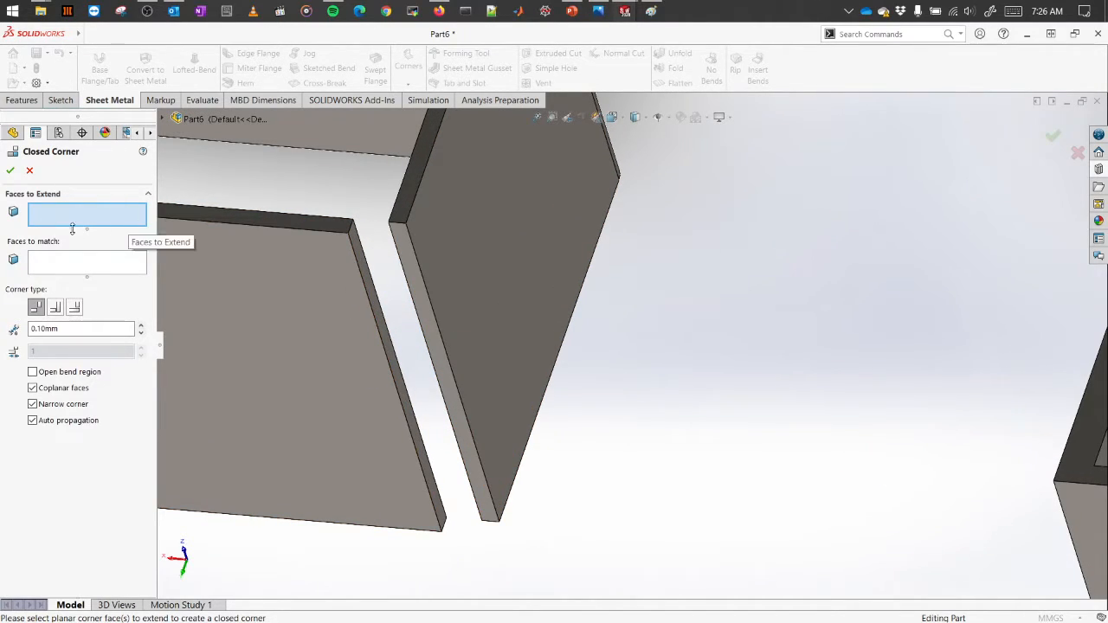
pyautogui.click(424, 303)
pyautogui.click(117, 266)
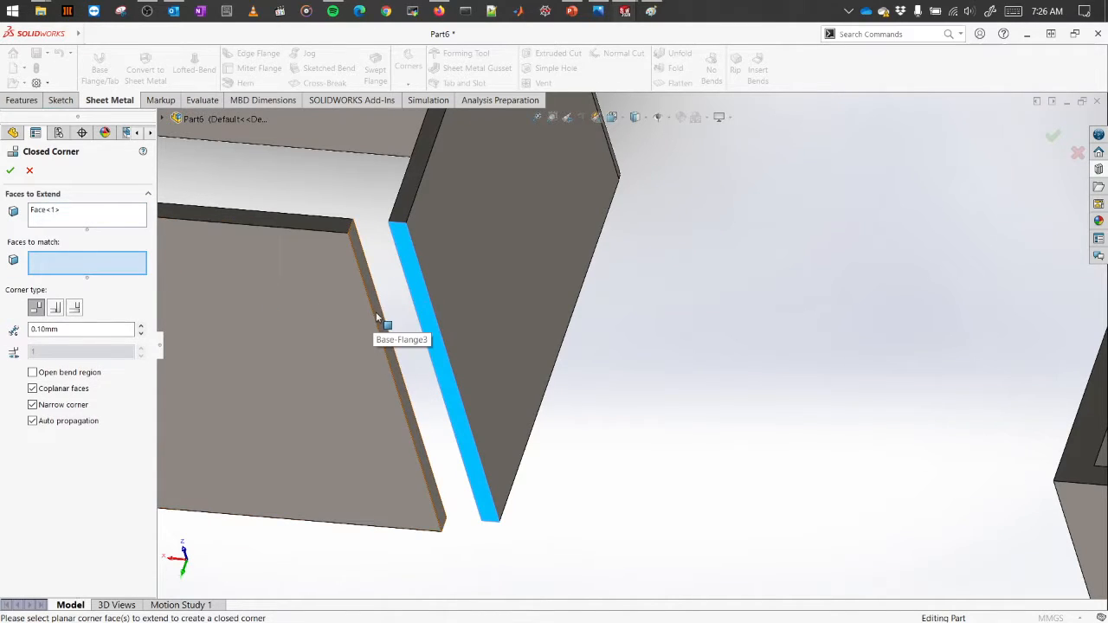
pyautogui.click(382, 321)
pyautogui.moveTo(516, 335); pyautogui.dragTo(588, 345, button='middle')
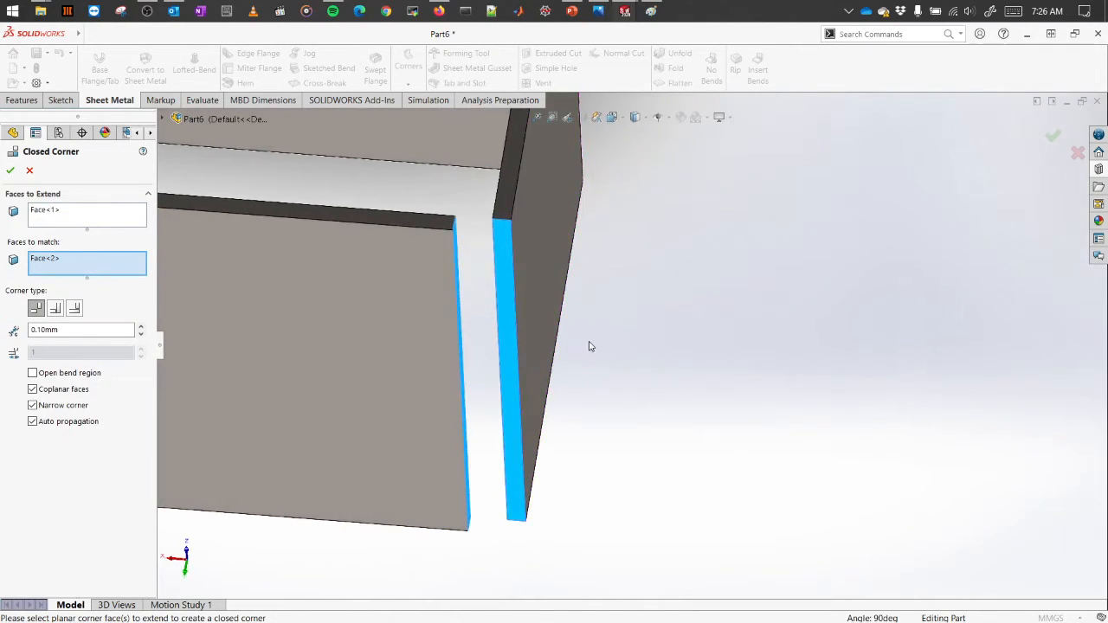
# Step: Create the middle box's closed corner as the Overlap type with a 0.50 mm gap
pyautogui.scroll(3, 591, 346)
pyautogui.scroll(-1, 589, 345)
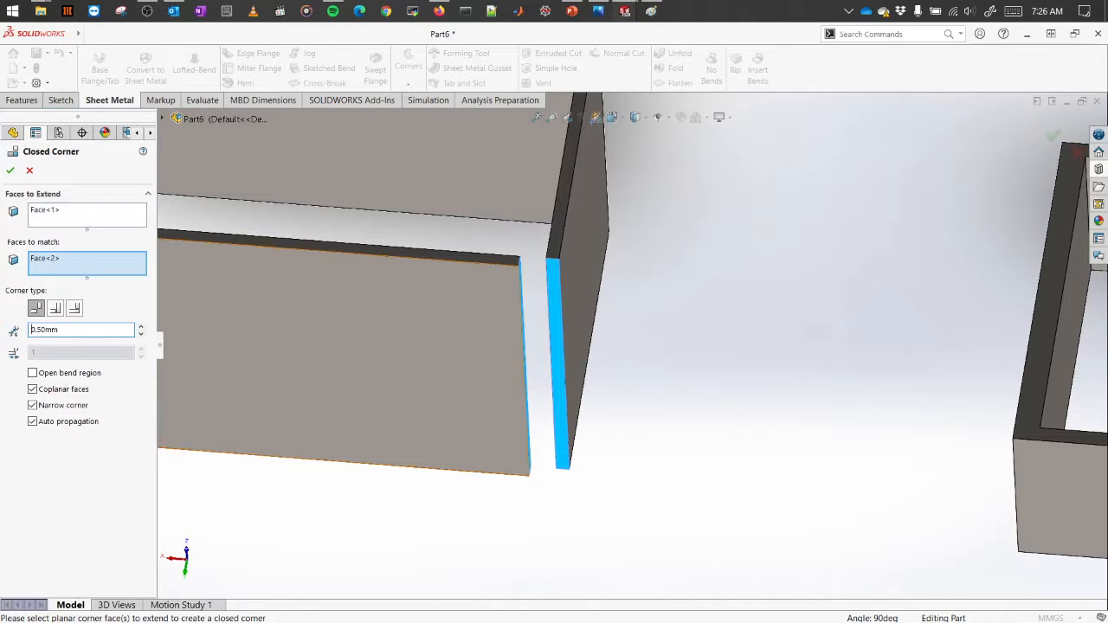
pyautogui.click(42, 310)
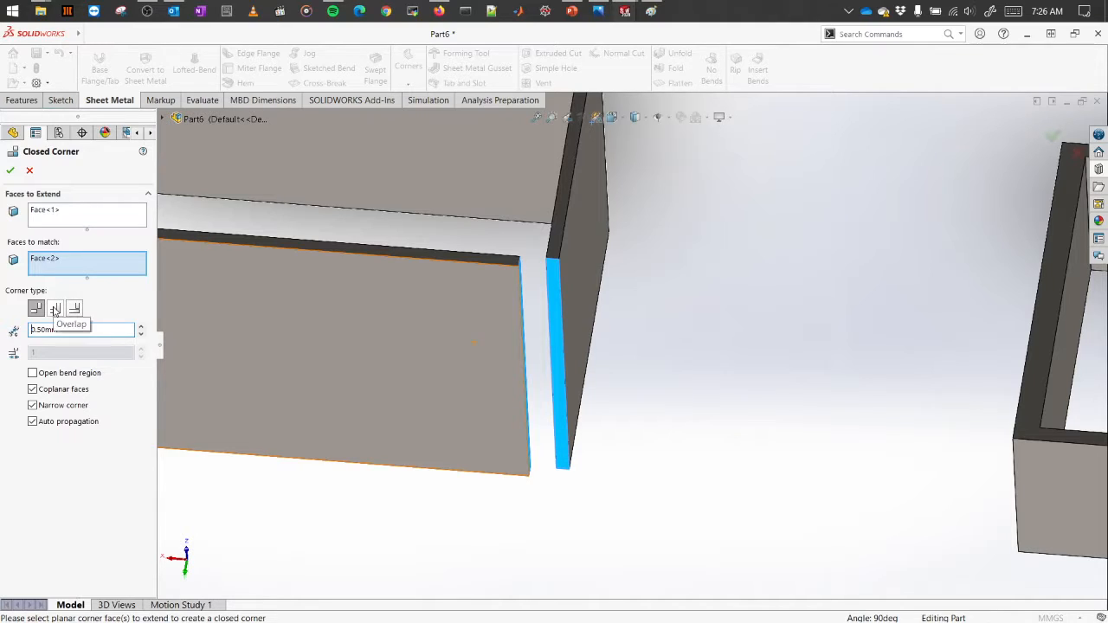
pyautogui.click(54, 309)
pyautogui.scroll(5, 649, 363)
pyautogui.scroll(-2, 796, 470)
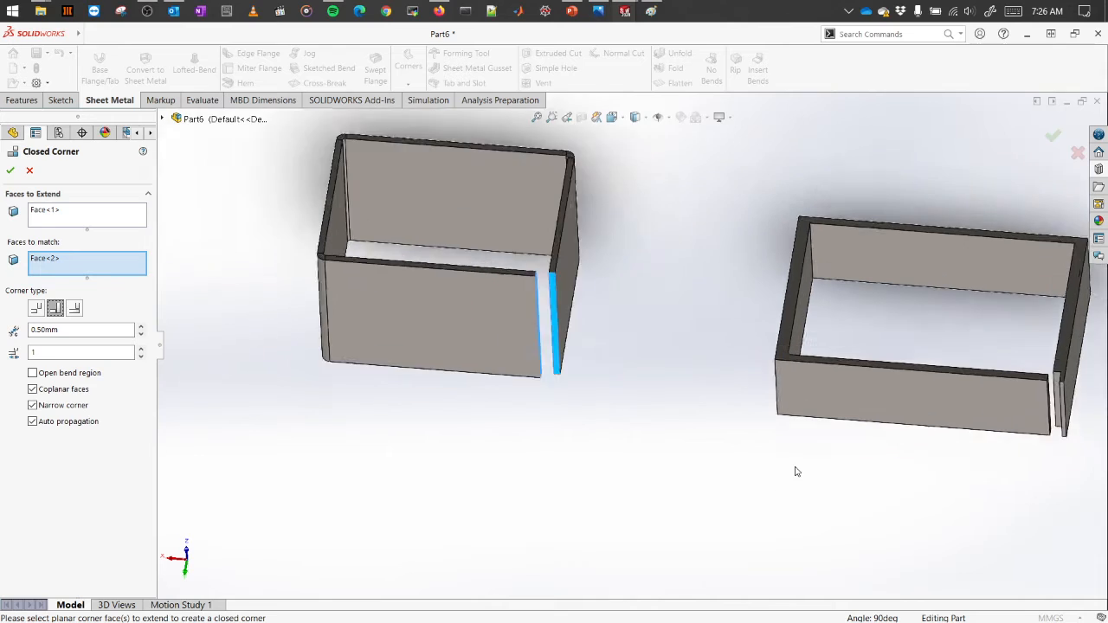
pyautogui.scroll(1, 1079, 376)
pyautogui.scroll(-4, 952, 372)
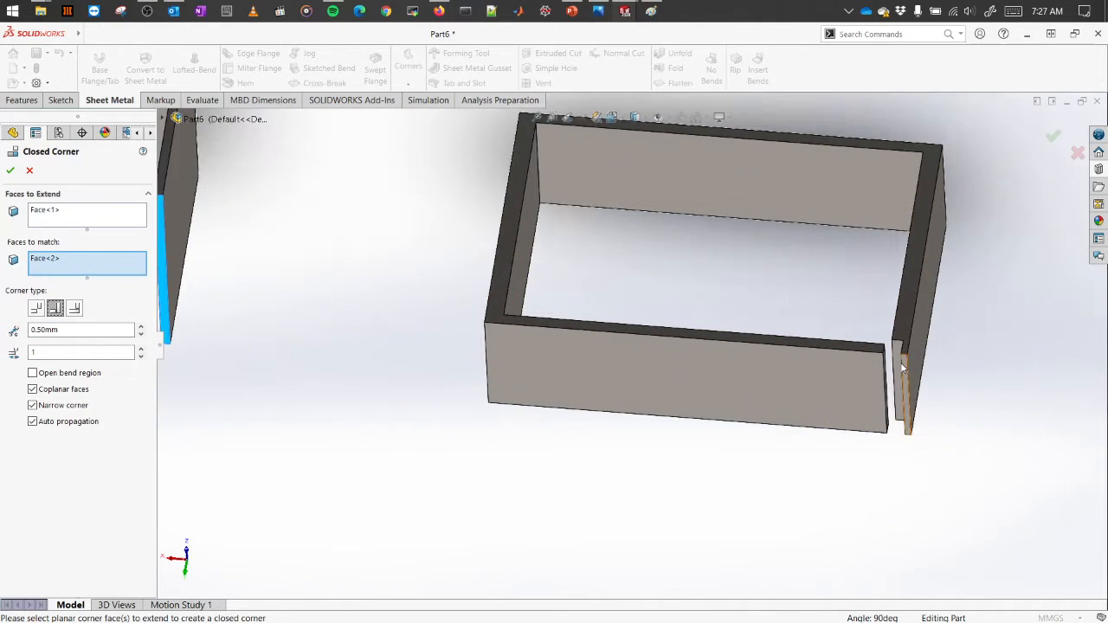
pyautogui.moveTo(900, 369); pyautogui.dragTo(902, 389, button='middle')
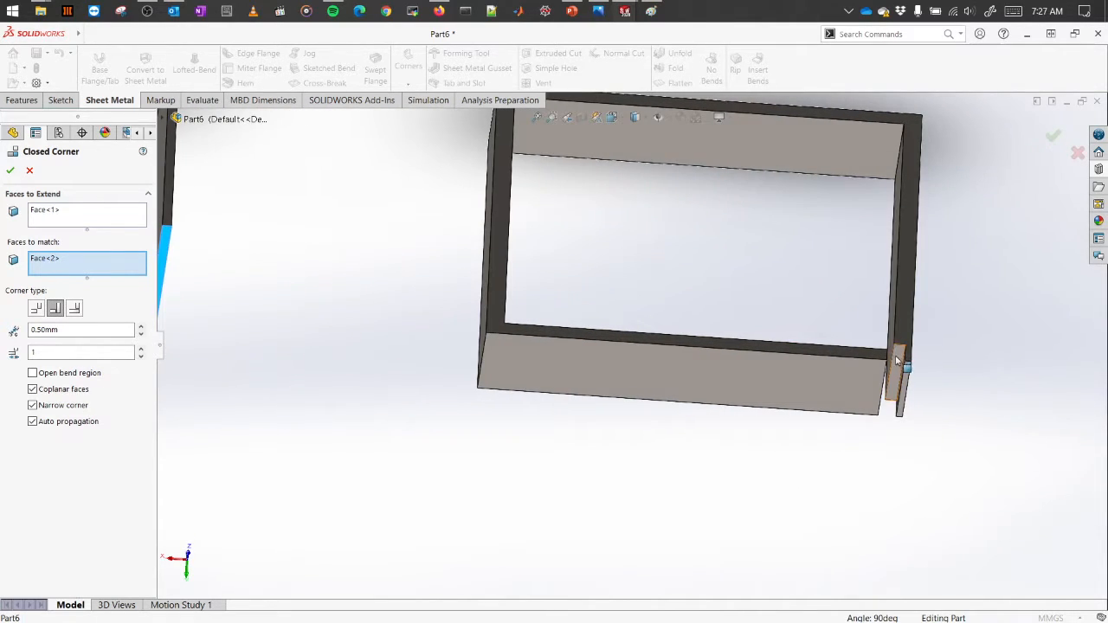
pyautogui.scroll(3, 897, 381)
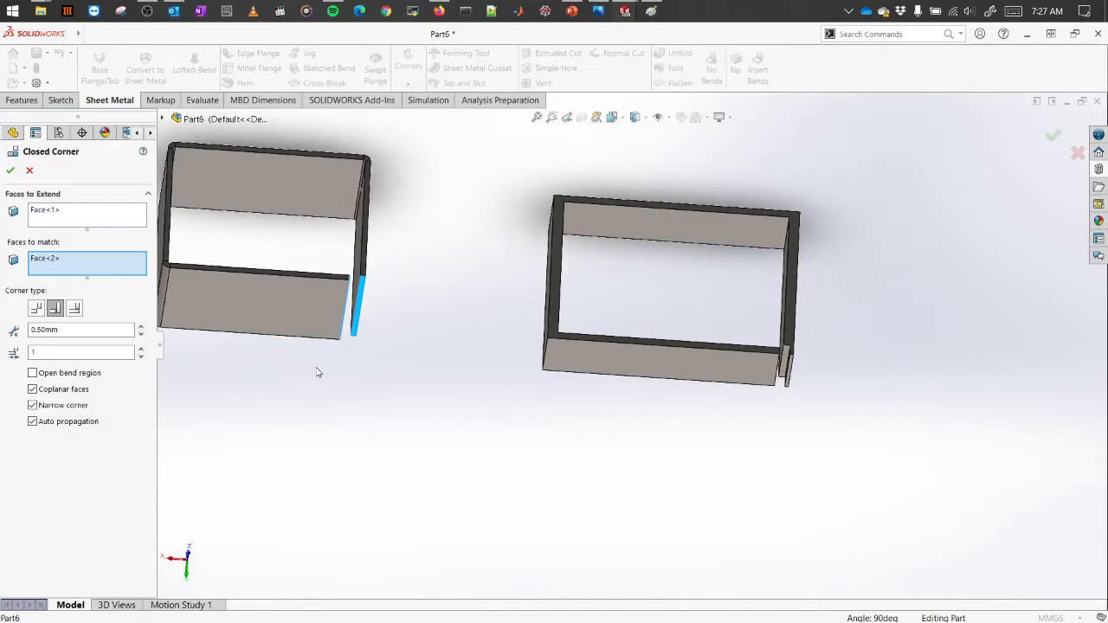
pyautogui.moveTo(317, 372); pyautogui.dragTo(312, 338, button='middle')
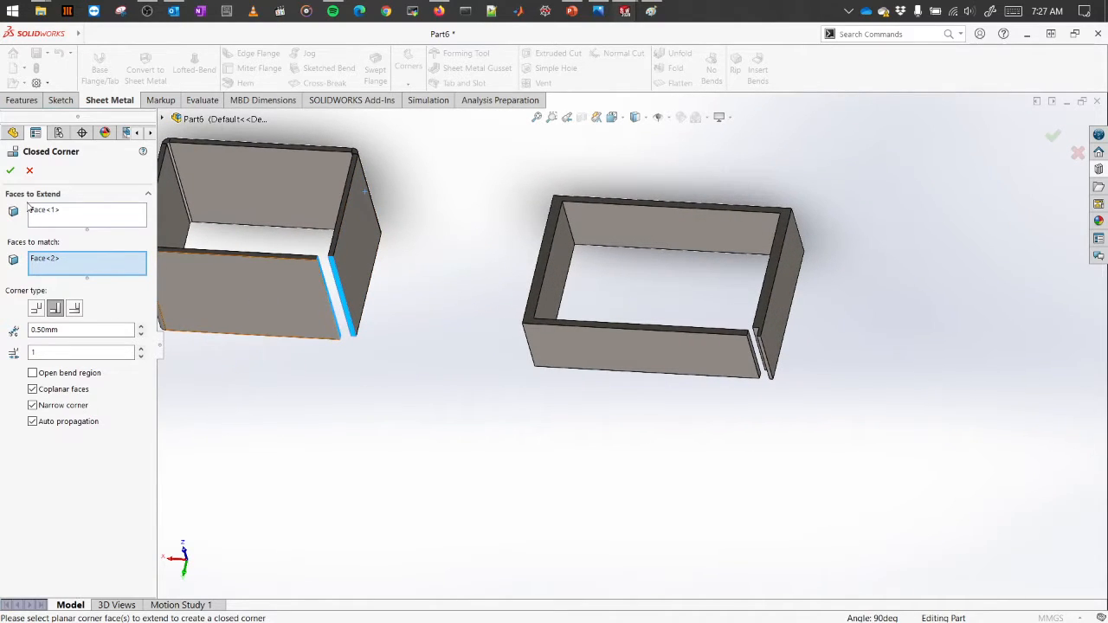
pyautogui.click(12, 169)
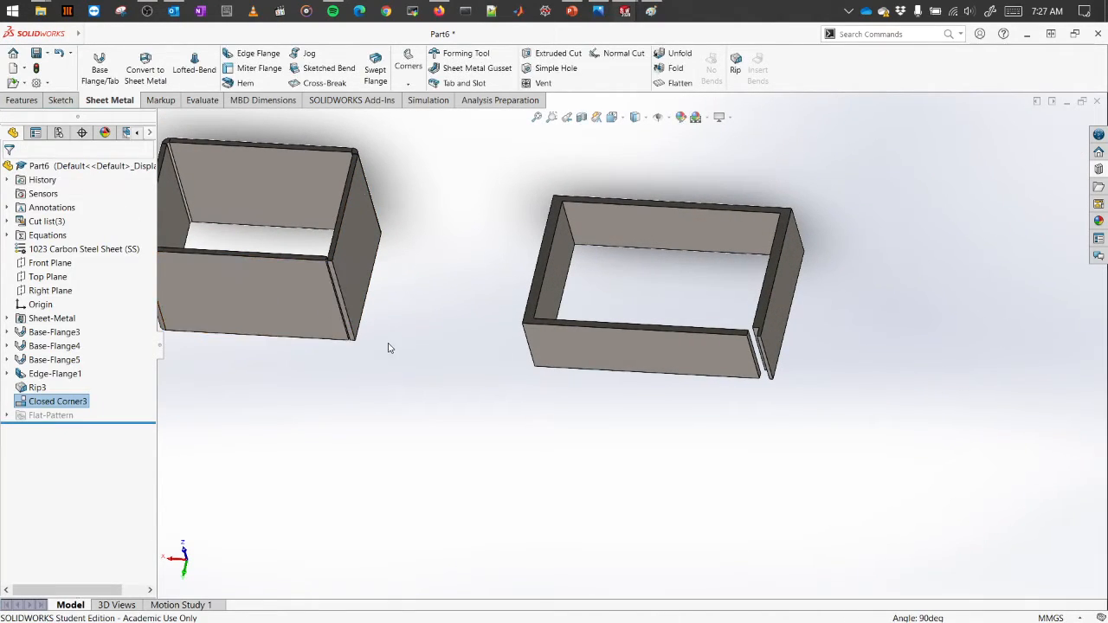
# Step: Examine the closed corner on the middle box and compare it with the corners of the long box
pyautogui.scroll(-5, 385, 359)
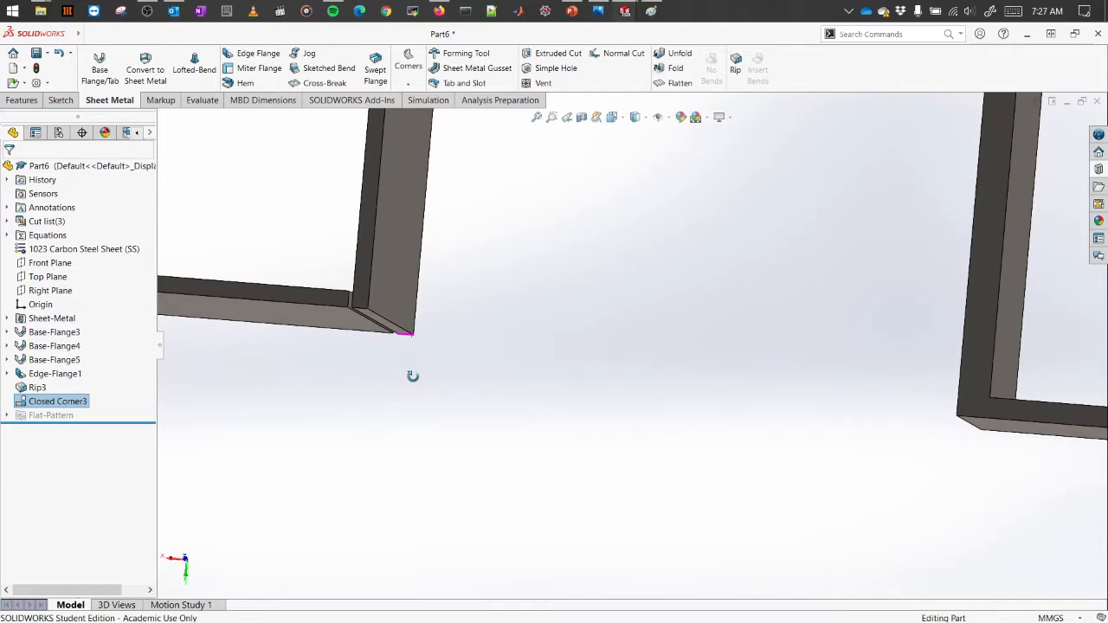
pyautogui.moveTo(354, 334); pyautogui.dragTo(400, 293, button='middle')
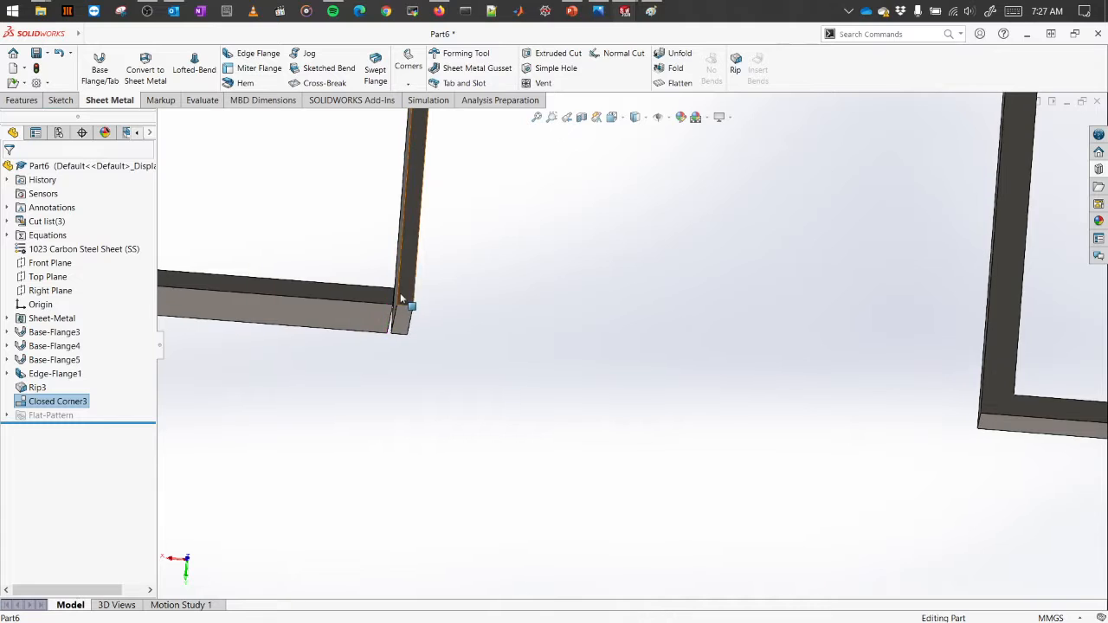
pyautogui.scroll(5, 364, 361)
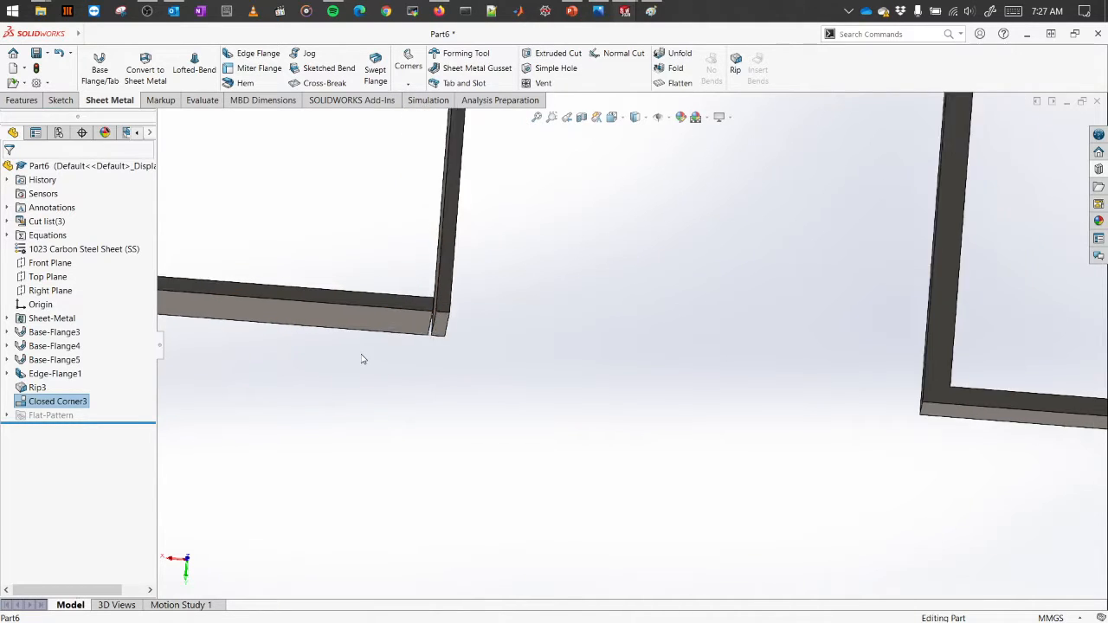
pyautogui.moveTo(426, 414); pyautogui.dragTo(445, 274, button='middle')
pyautogui.scroll(-5, 546, 216)
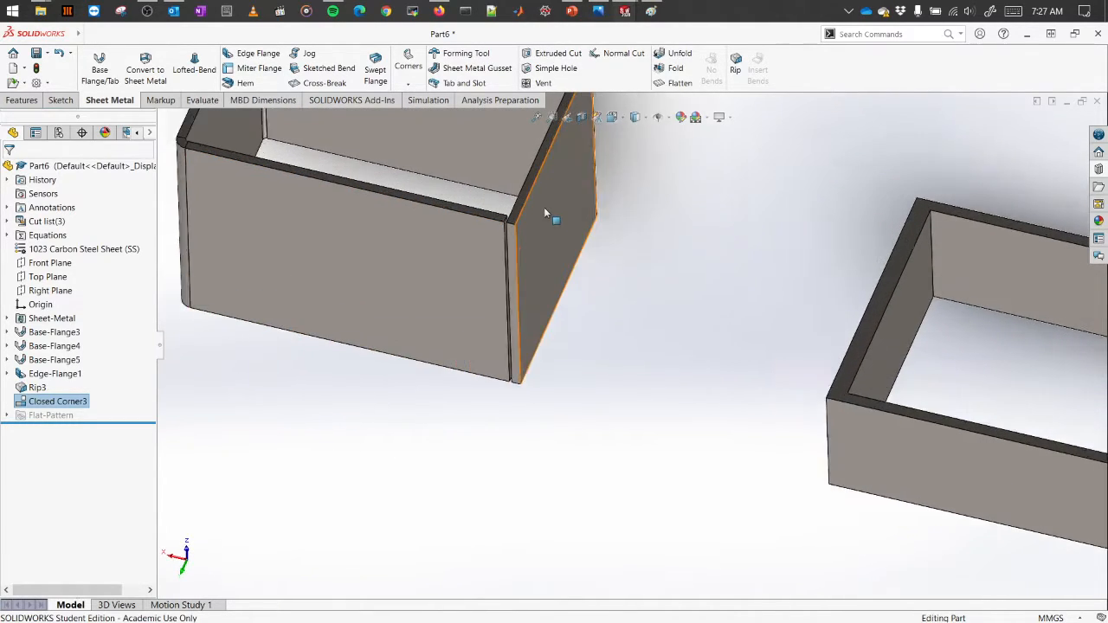
pyautogui.scroll(5, 523, 298)
pyautogui.scroll(3, 303, 208)
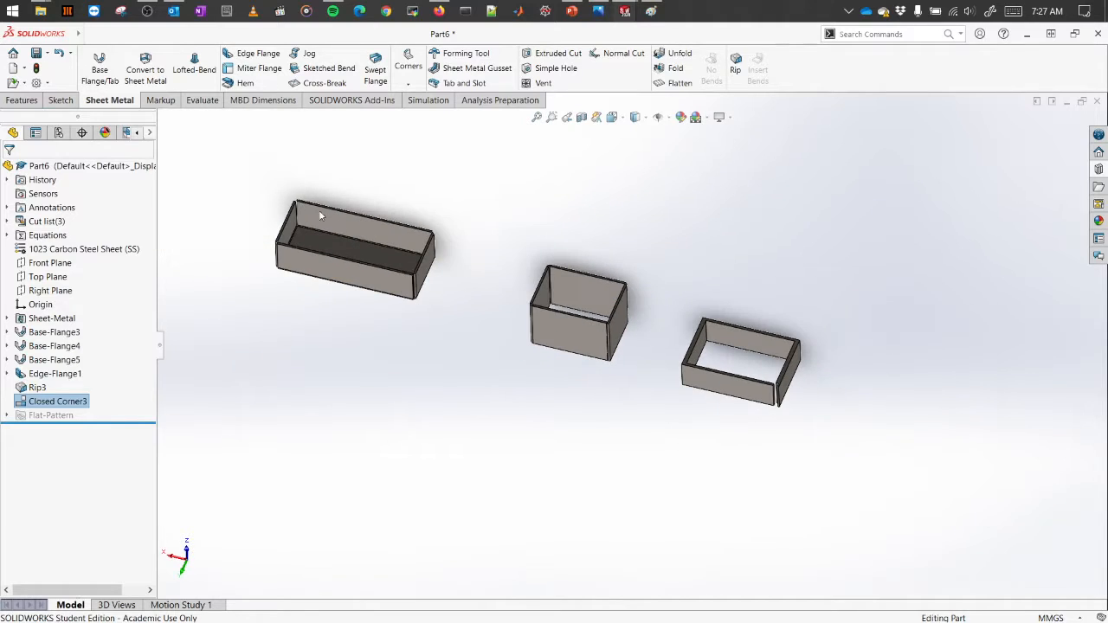
pyautogui.scroll(-4, 319, 215)
pyautogui.scroll(-6, 537, 443)
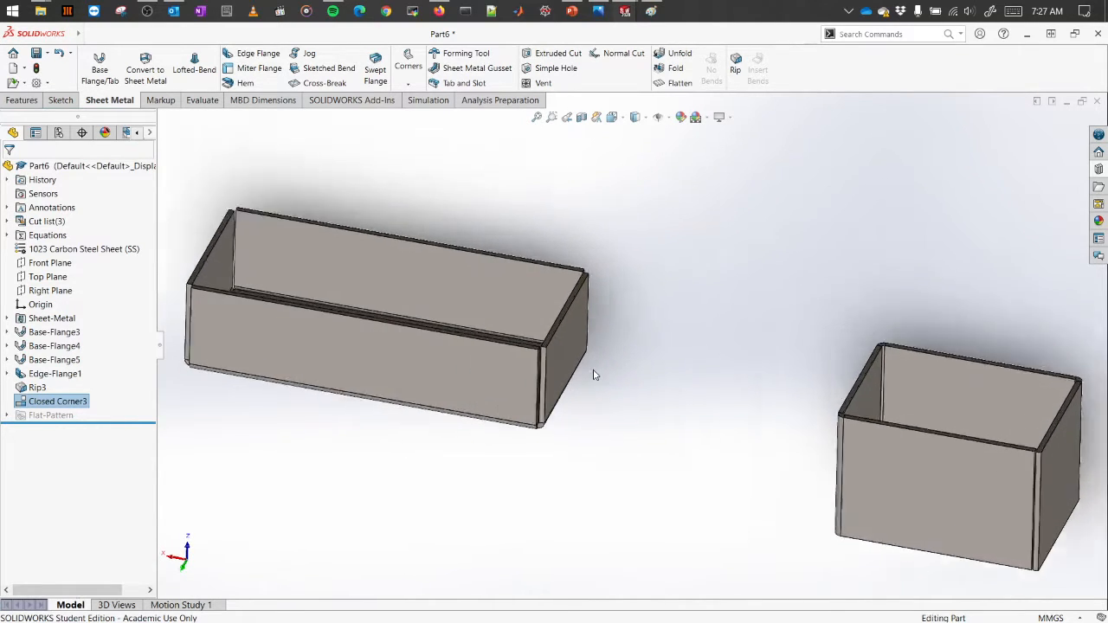
pyautogui.scroll(6, 531, 348)
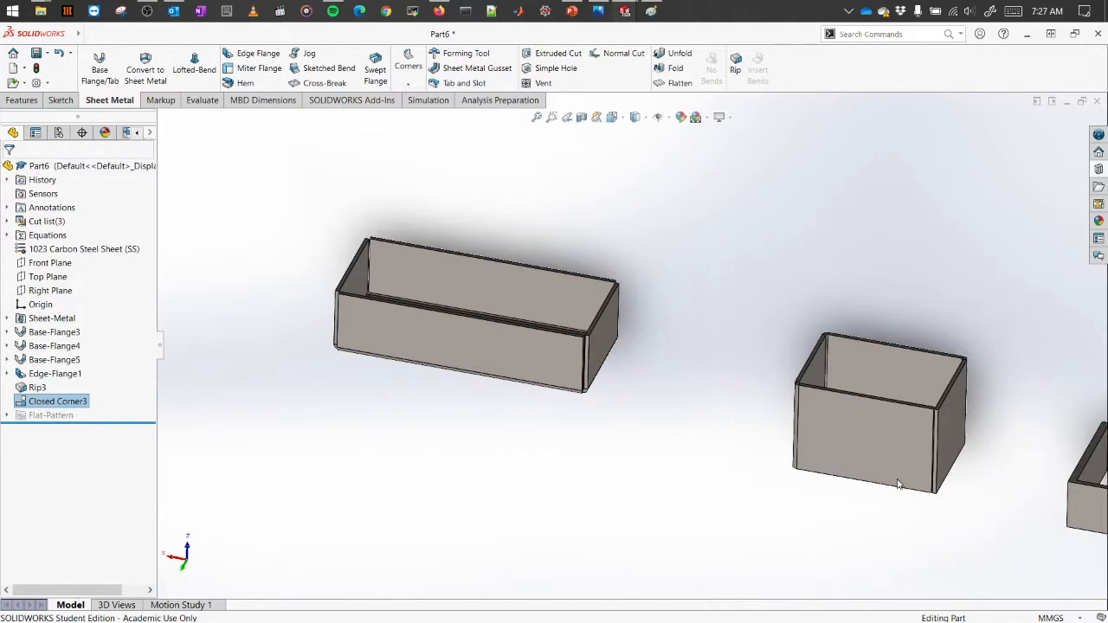
# Step: Create a welded corner at the long box's open front corner with a 1.00 mm fillet and added texture
pyautogui.scroll(-6, 900, 390)
pyautogui.click(407, 66)
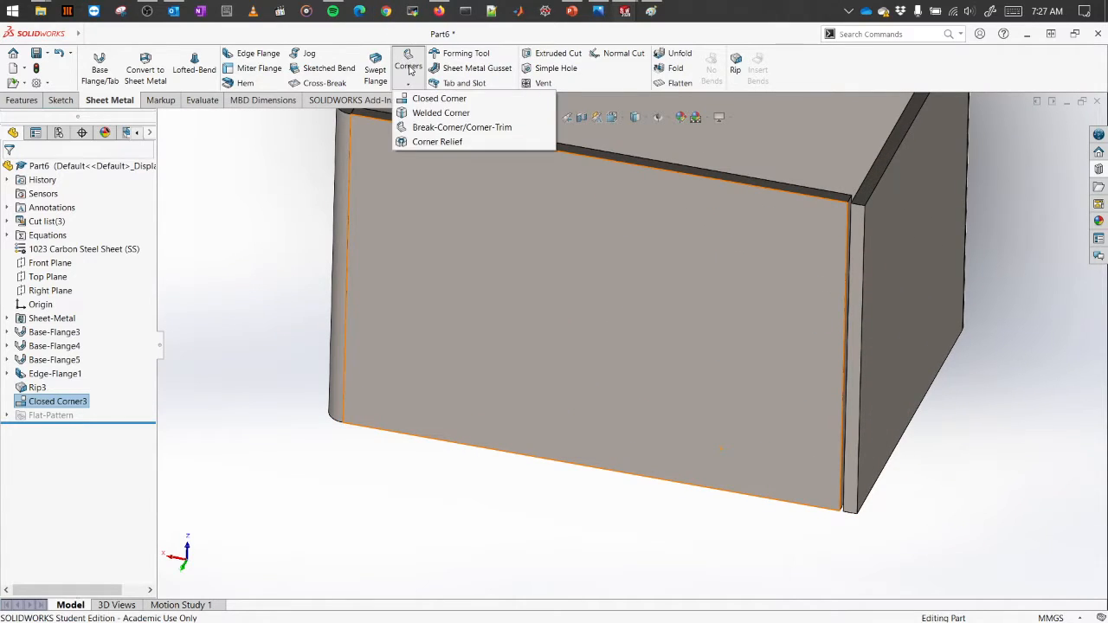
pyautogui.click(407, 68)
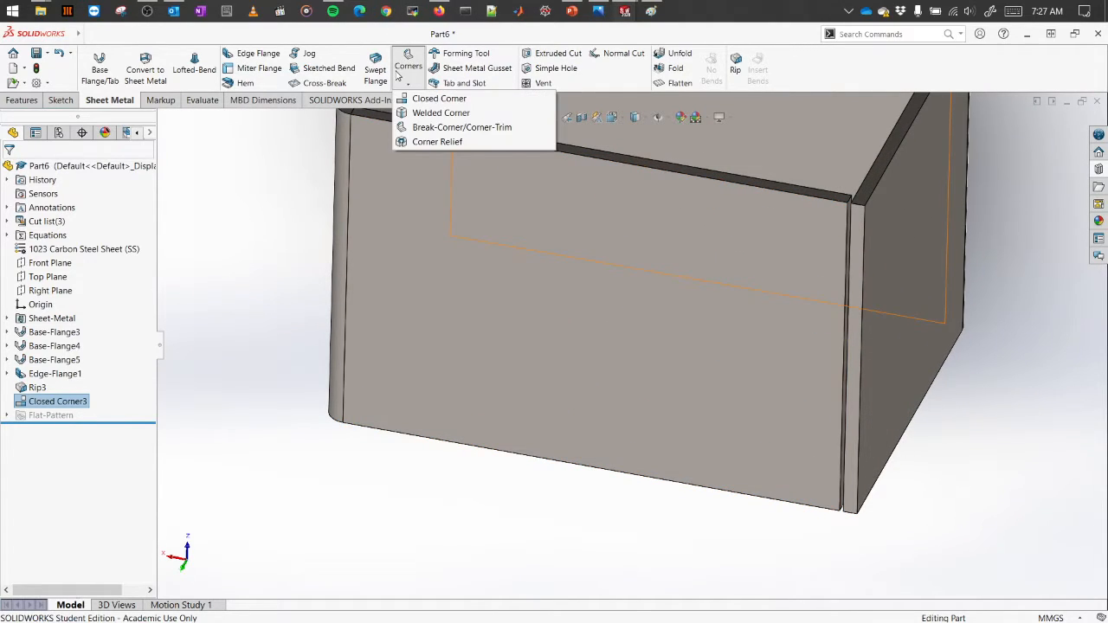
pyautogui.click(440, 113)
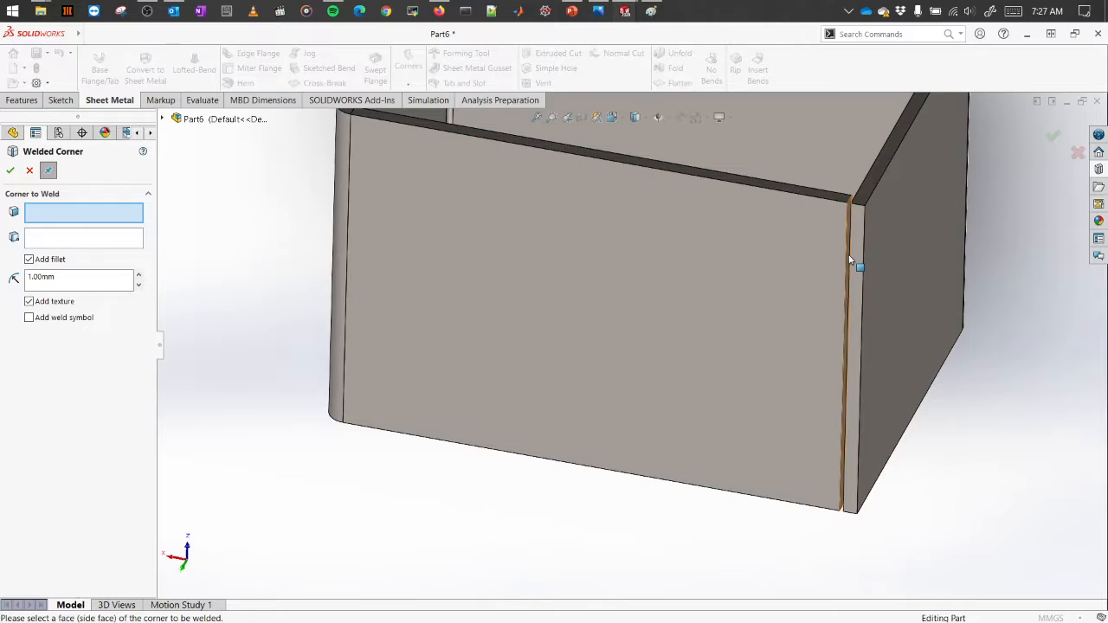
pyautogui.scroll(5, 541, 374)
pyautogui.scroll(-6, 272, 246)
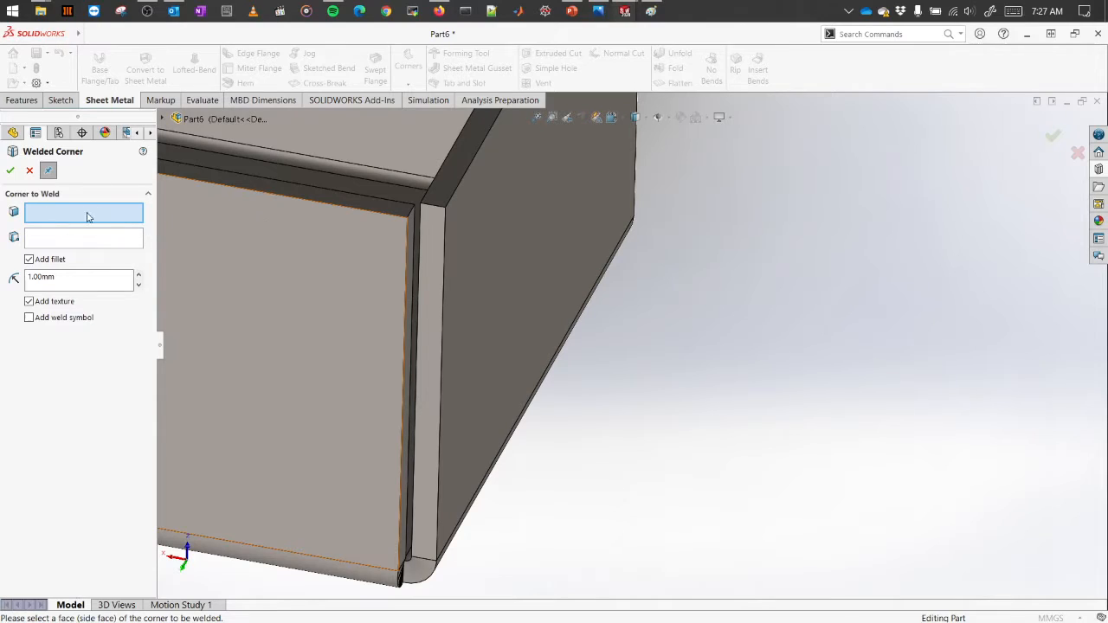
pyautogui.click(427, 251)
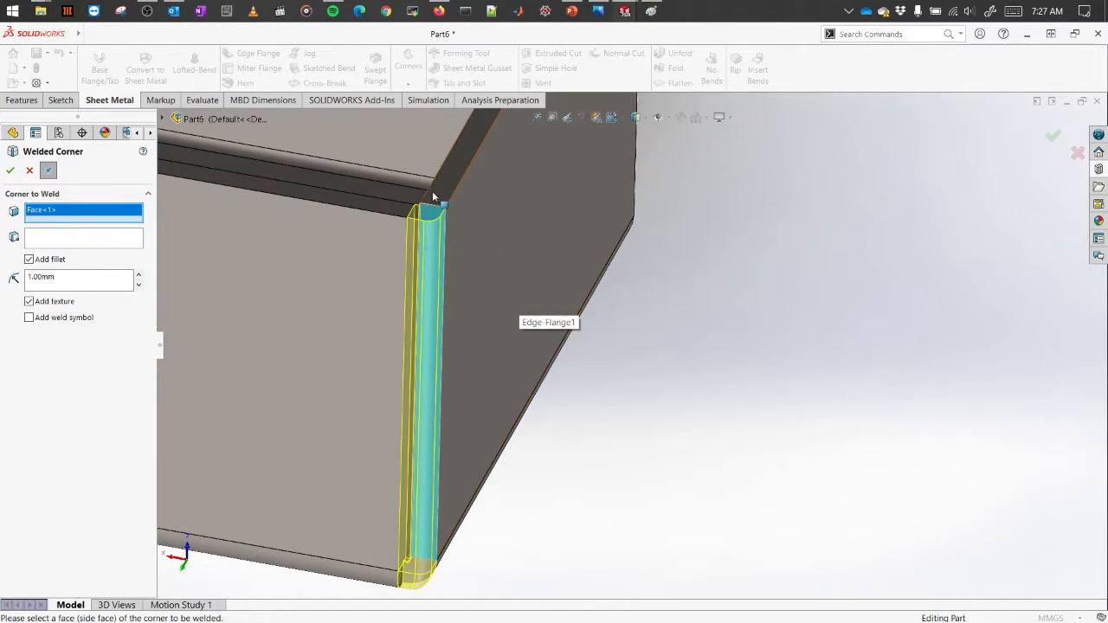
pyautogui.moveTo(423, 245); pyautogui.dragTo(416, 583, button='middle')
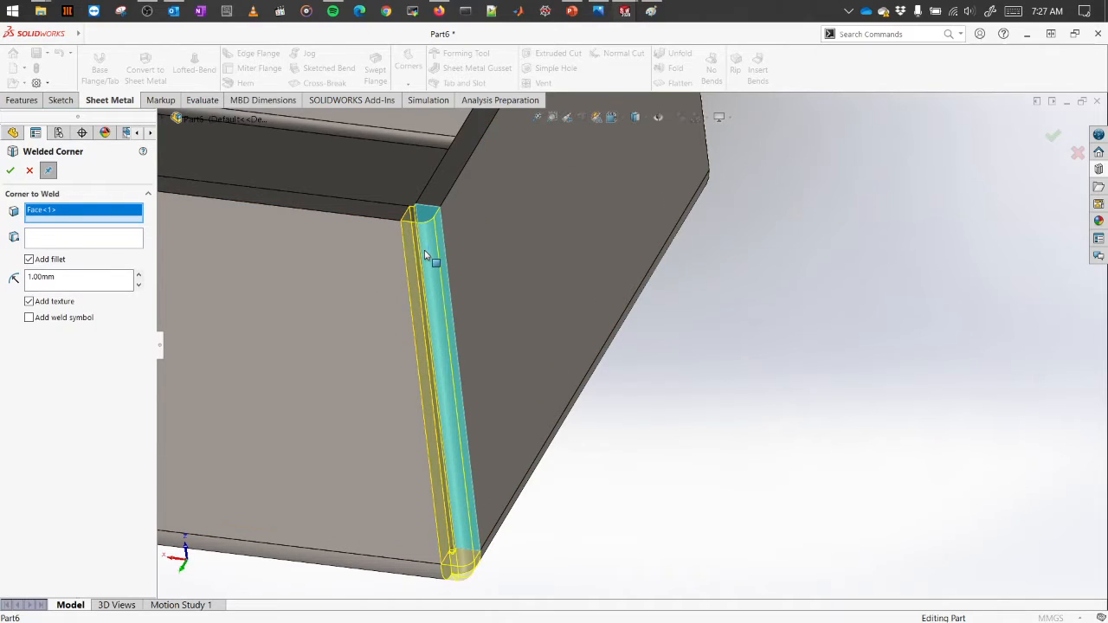
pyautogui.moveTo(521, 519); pyautogui.dragTo(535, 571, button='middle')
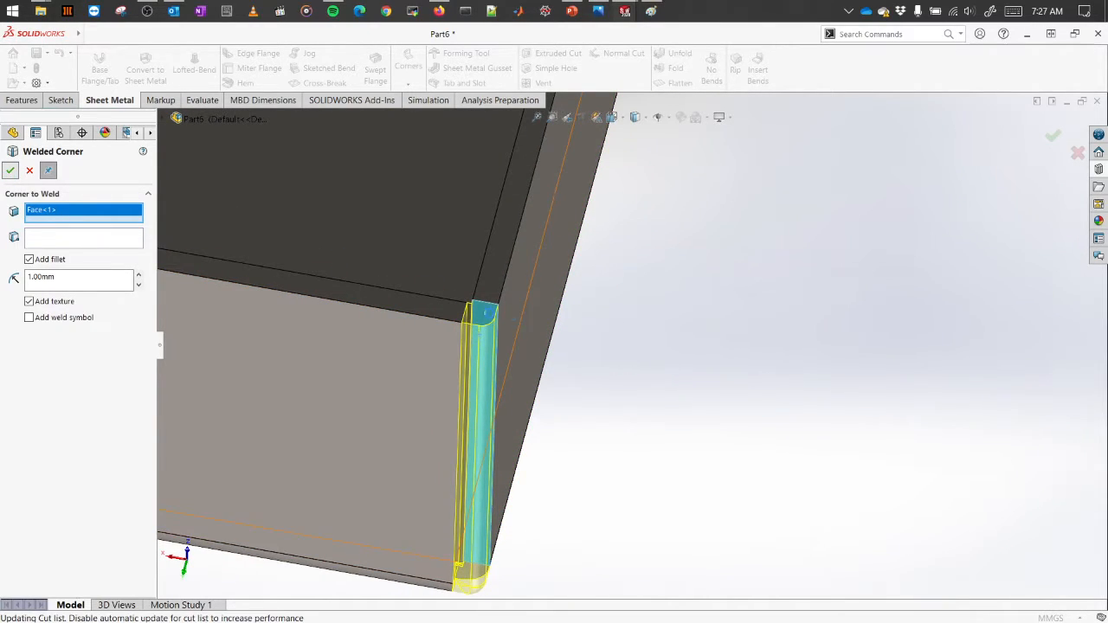
pyautogui.click(704, 353)
# Step: Inspect the long box's welded corner from several sides, close the Welded Corner command and undo the weld
pyautogui.moveTo(704, 353); pyautogui.dragTo(538, 397, button='middle')
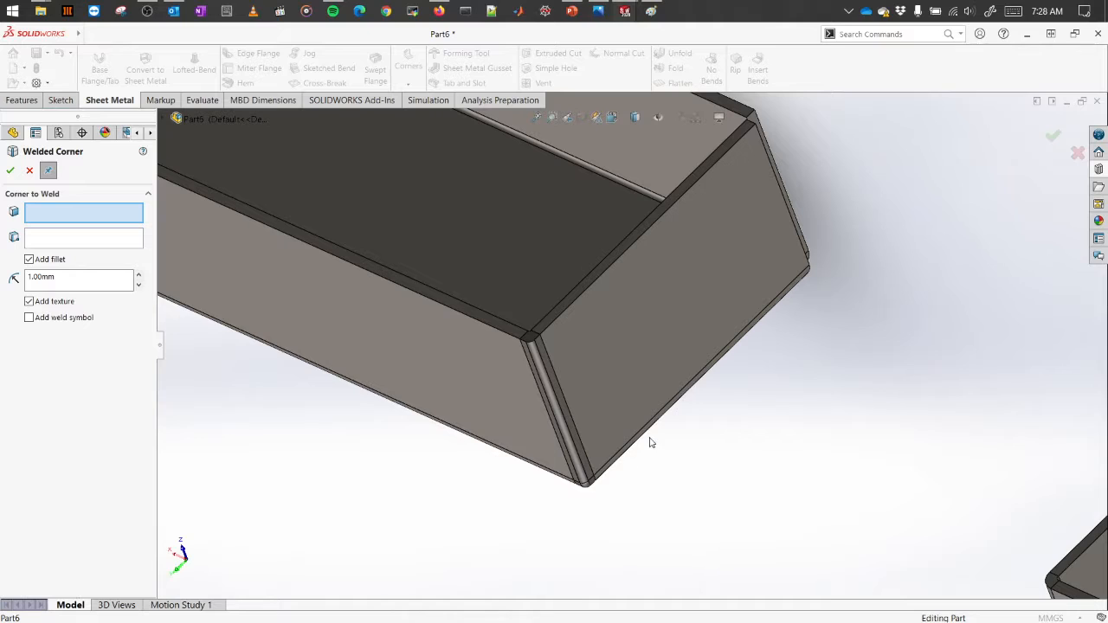
pyautogui.scroll(2, 668, 439)
pyautogui.moveTo(664, 446); pyautogui.dragTo(692, 396, button='middle')
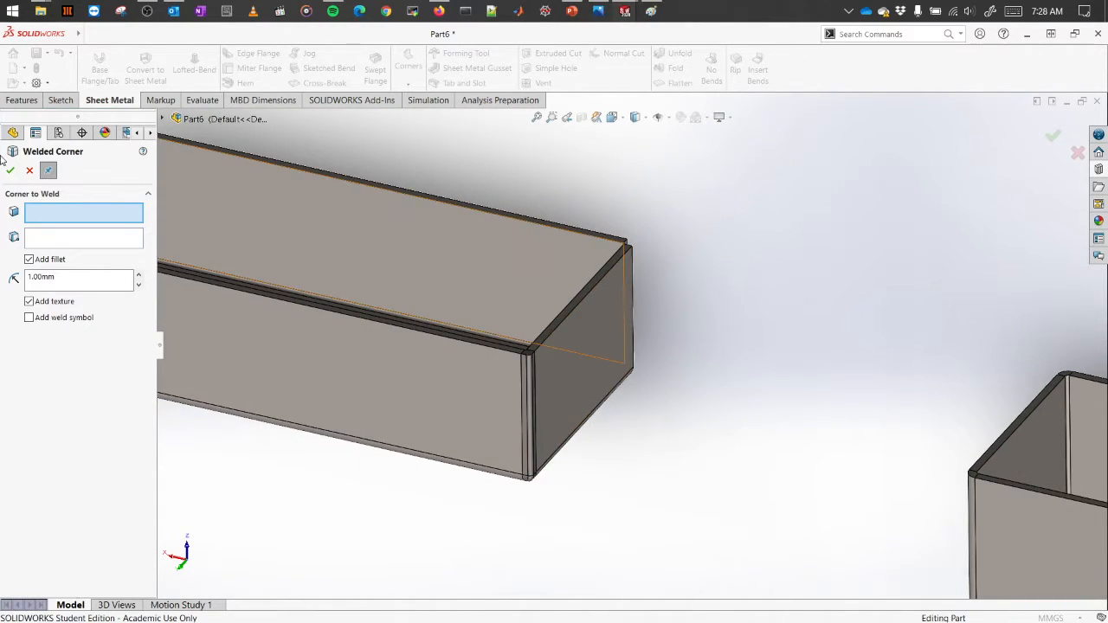
pyautogui.click(28, 169)
pyautogui.click(807, 259)
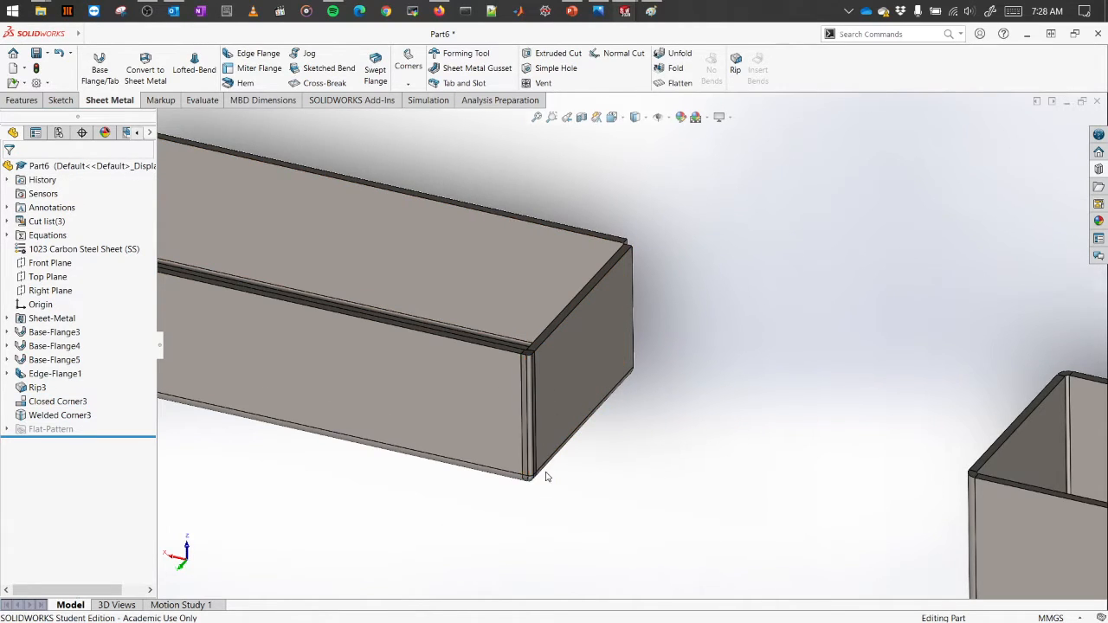
pyautogui.moveTo(546, 475); pyautogui.dragTo(557, 362, button='middle')
pyautogui.moveTo(630, 336); pyautogui.dragTo(631, 281, button='middle')
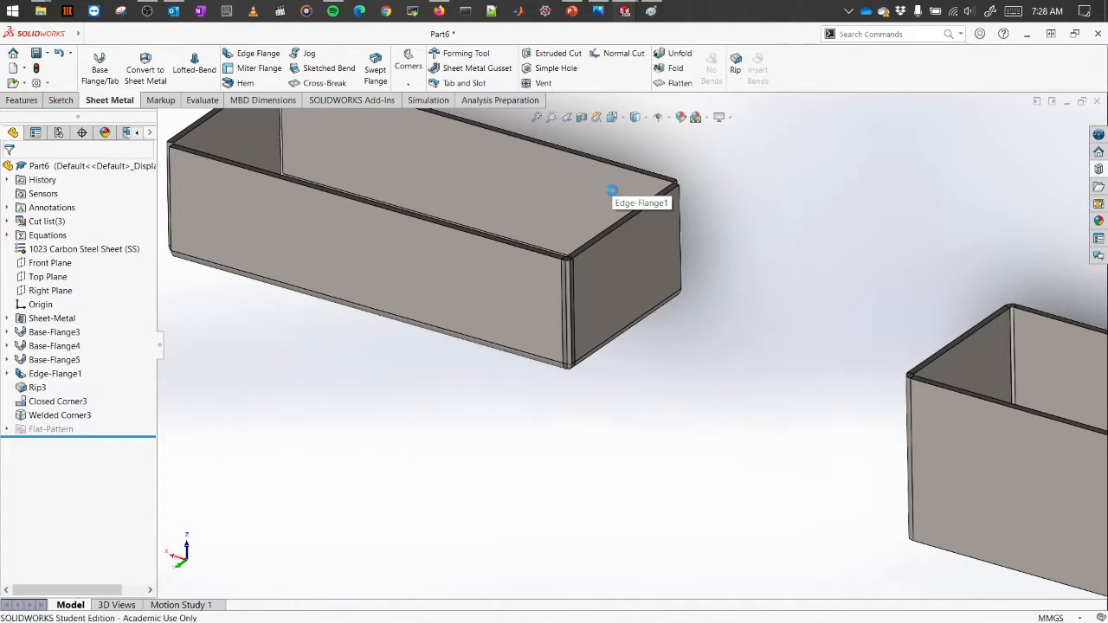
pyautogui.hotkey('ctrl', 'z')
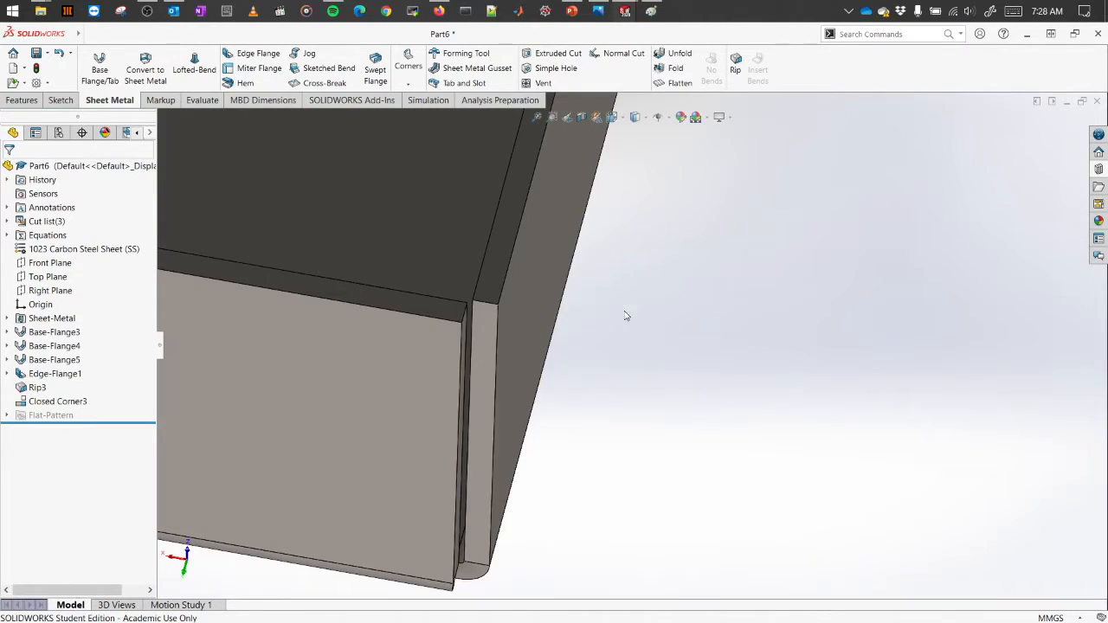
# Step: Examine the long box's open corners, including the inside corner where the floor bends meet
pyautogui.scroll(6, 628, 324)
pyautogui.scroll(5, 629, 328)
pyautogui.moveTo(547, 297); pyautogui.dragTo(566, 321, button='middle')
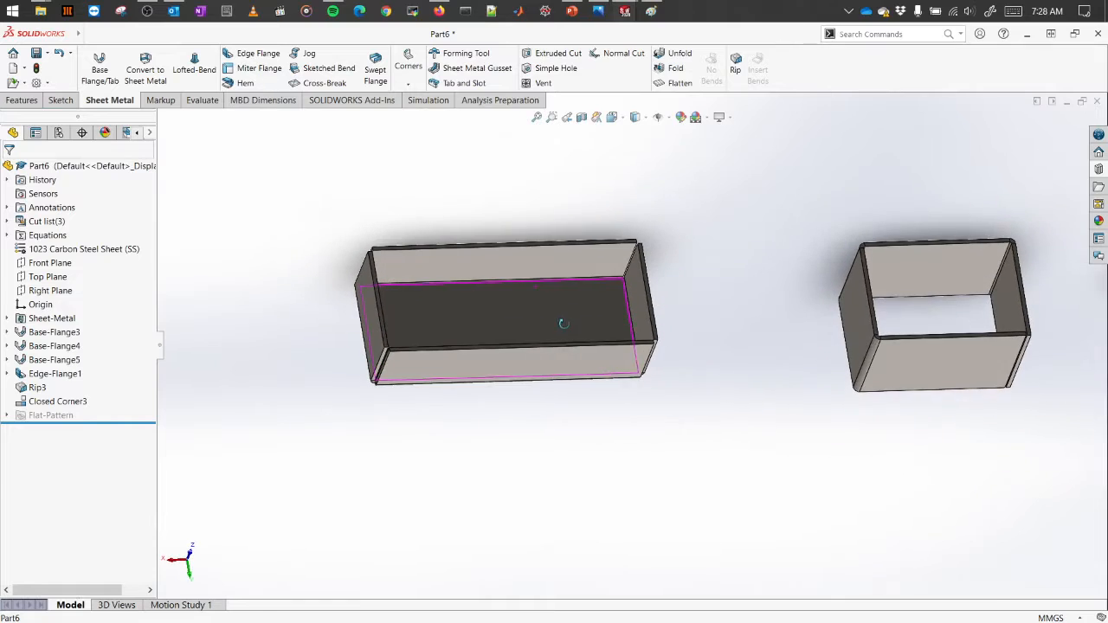
pyautogui.scroll(-6, 623, 295)
pyautogui.scroll(-5, 623, 294)
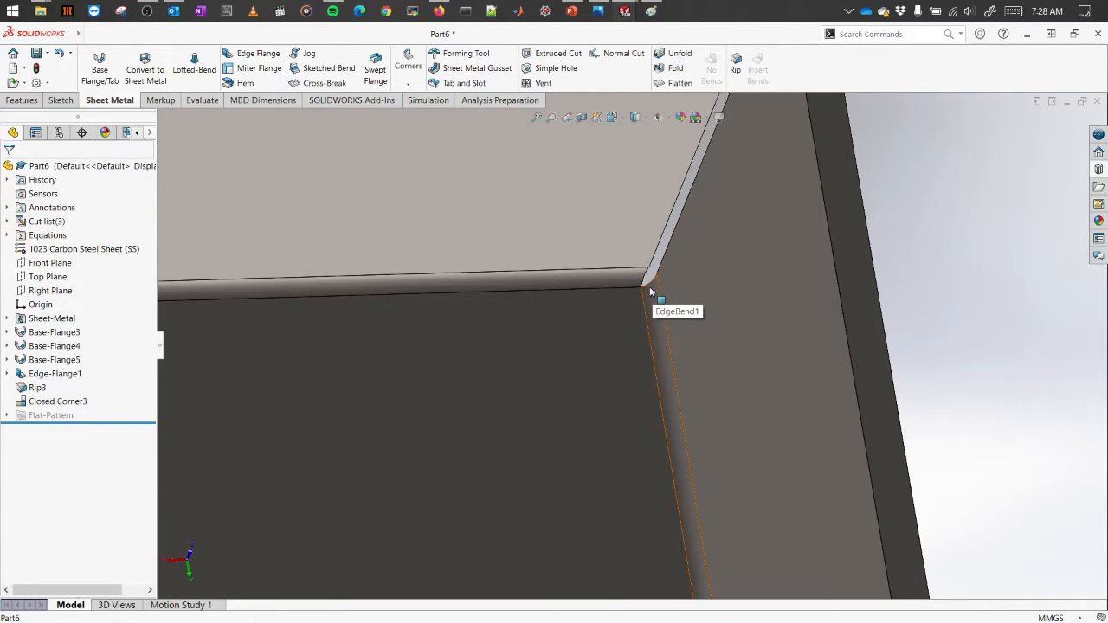
pyautogui.scroll(3, 645, 319)
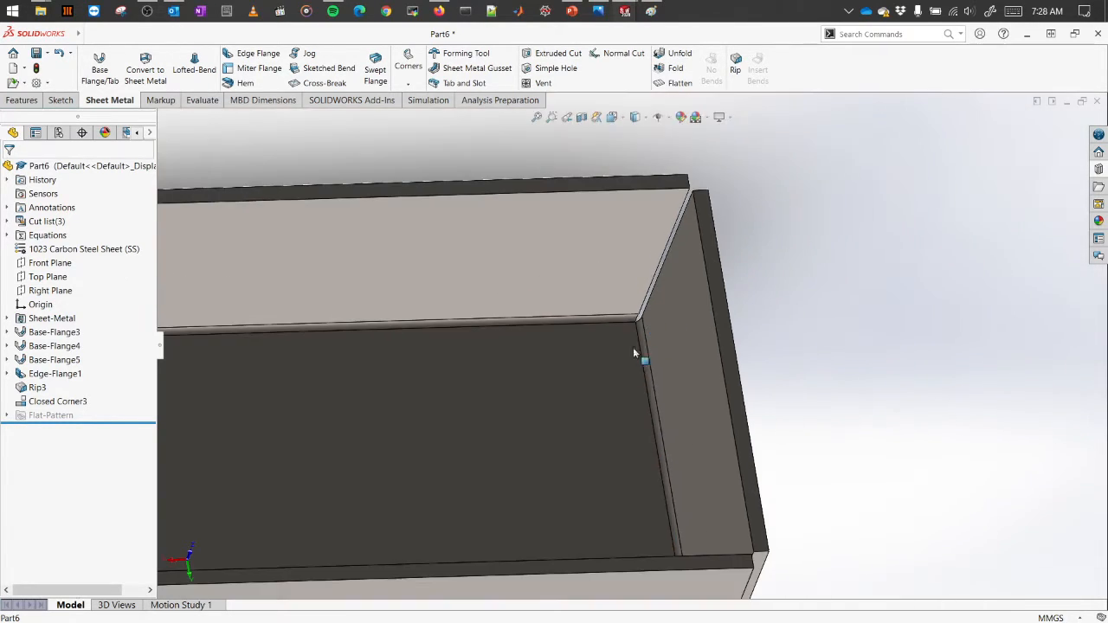
pyautogui.scroll(3, 633, 353)
pyautogui.moveTo(606, 467); pyautogui.dragTo(426, 372, button='middle')
pyautogui.click(411, 69)
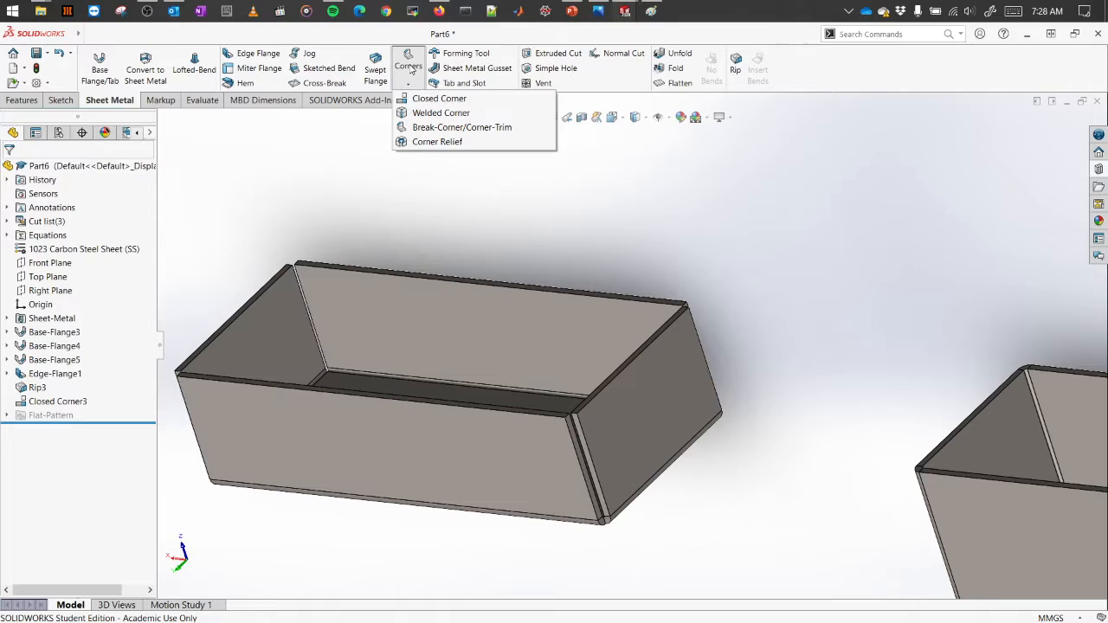
pyautogui.click(410, 70)
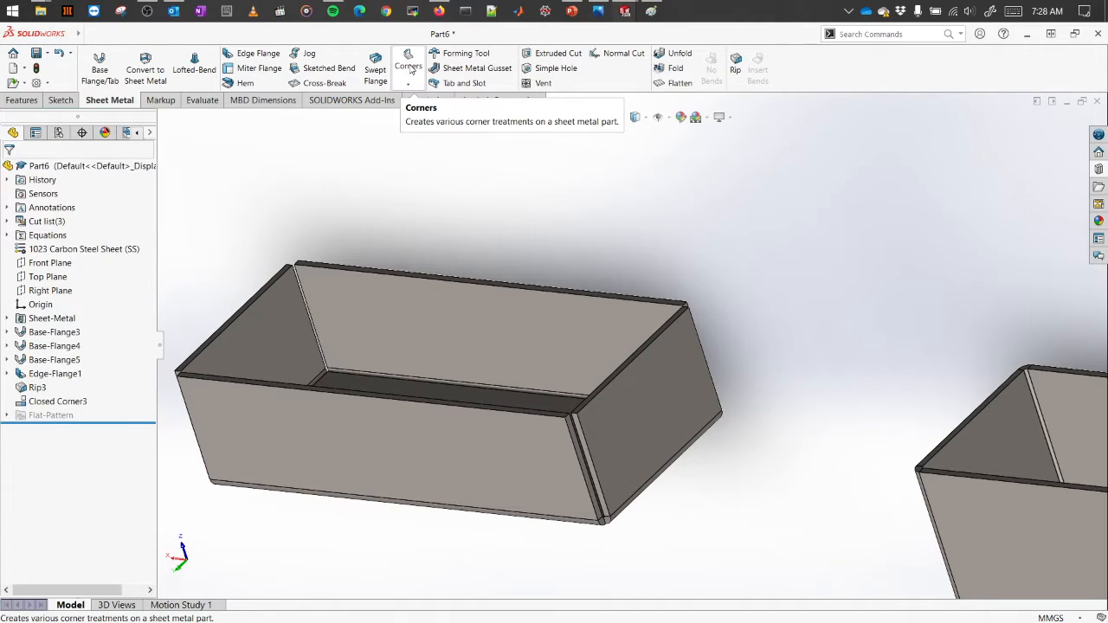
pyautogui.click(411, 69)
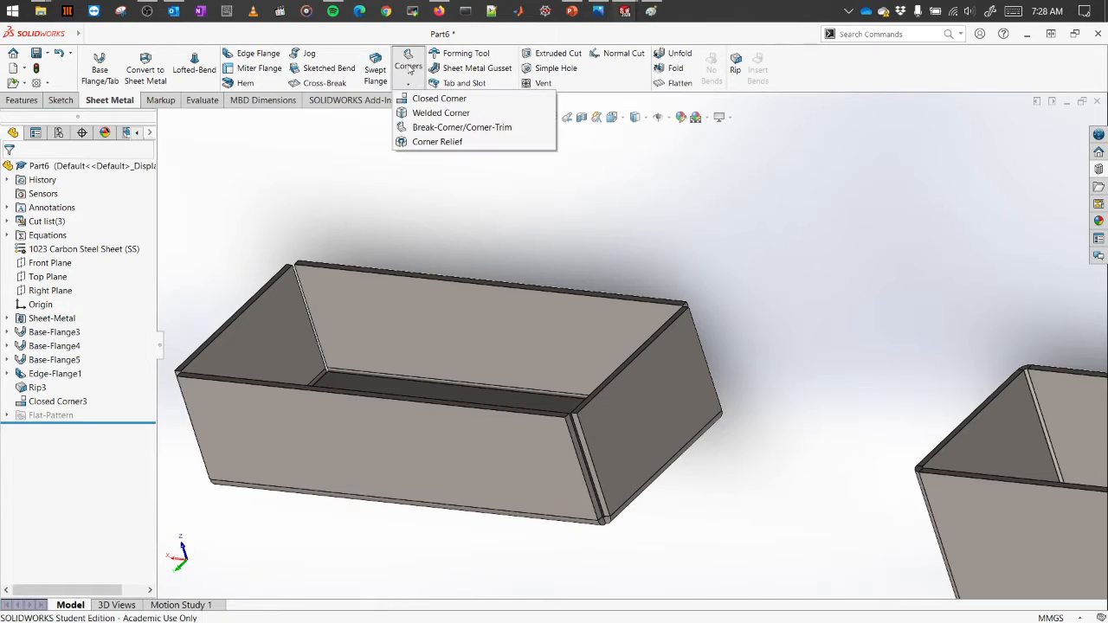
pyautogui.click(349, 195)
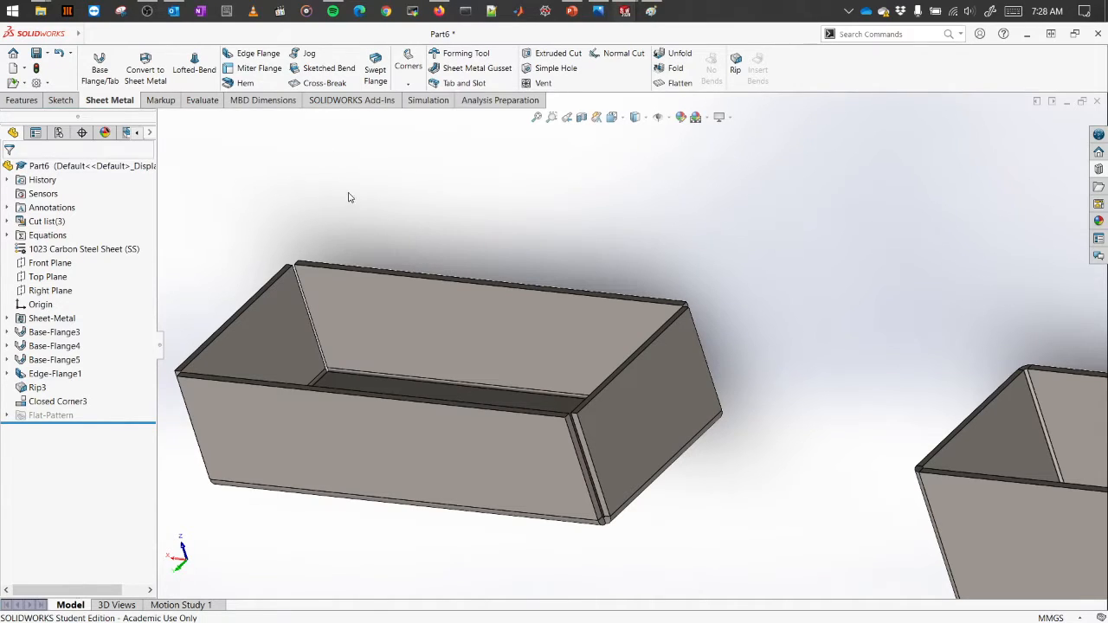
# Step: Start a 2 Bend Corner relief, replace the preselected body with the long box and collect all its corners
pyautogui.click(406, 80)
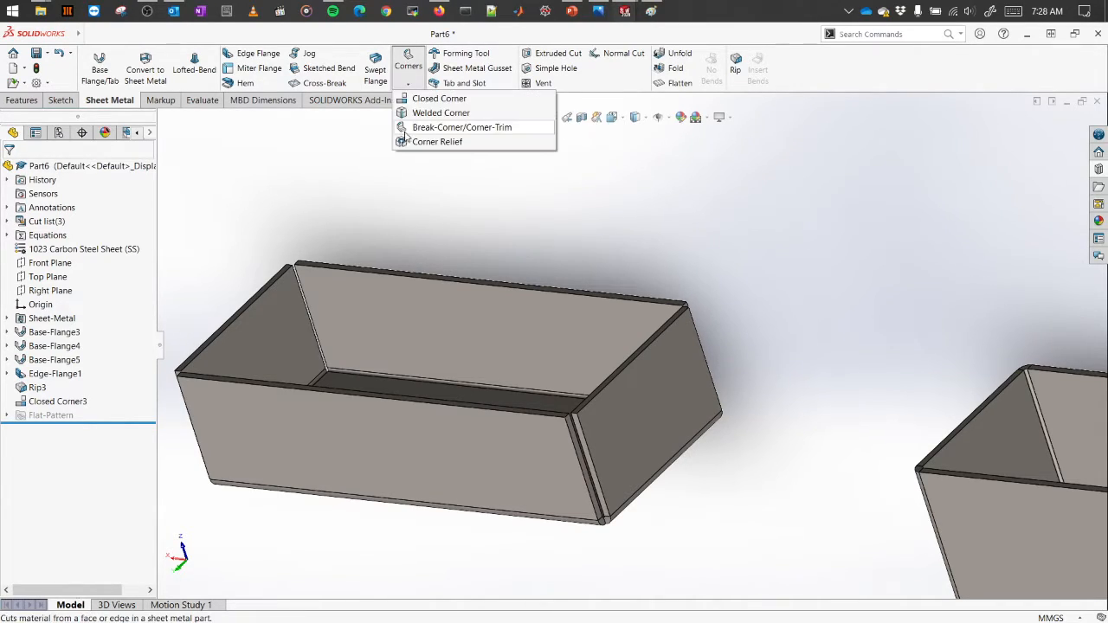
pyautogui.click(463, 142)
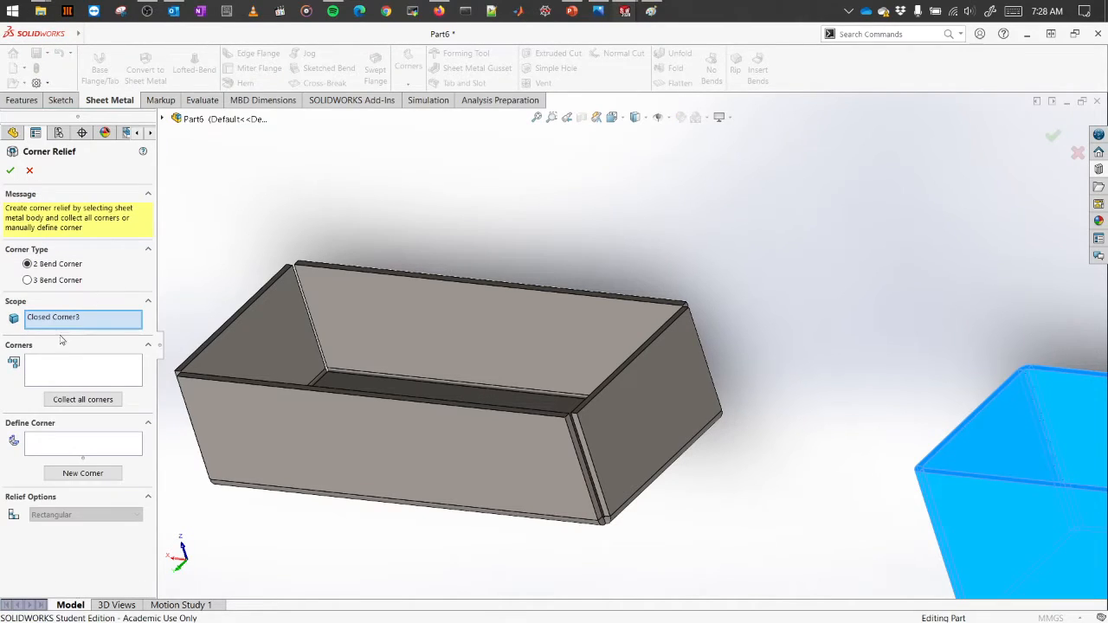
pyautogui.rightClick(102, 319)
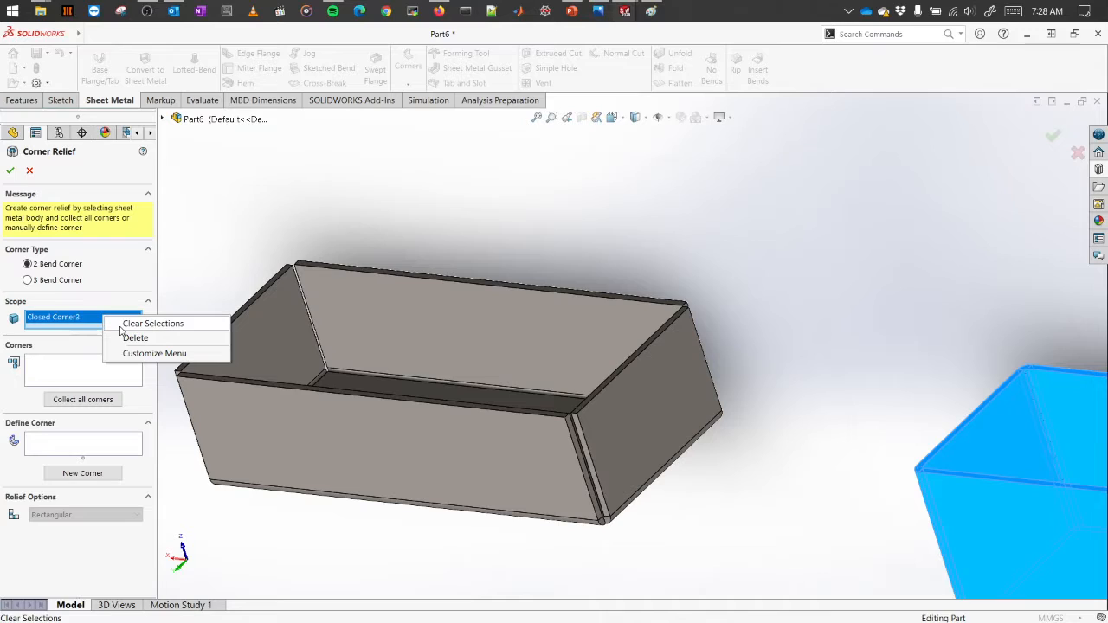
pyautogui.click(139, 320)
pyautogui.click(355, 465)
pyautogui.moveTo(359, 459); pyautogui.dragTo(367, 443, button='middle')
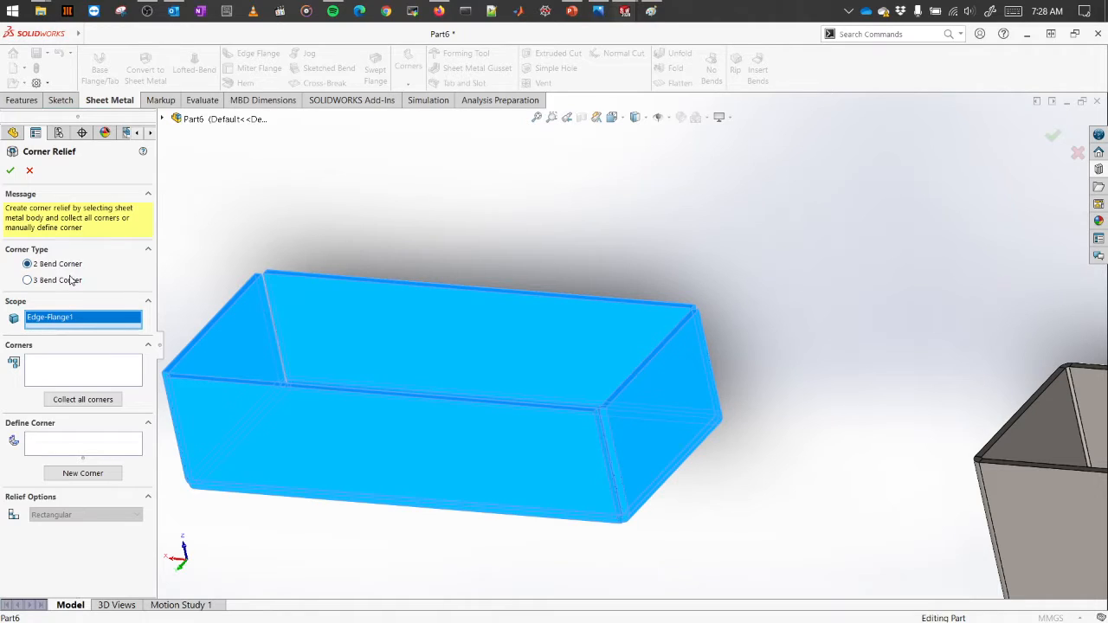
pyautogui.click(103, 404)
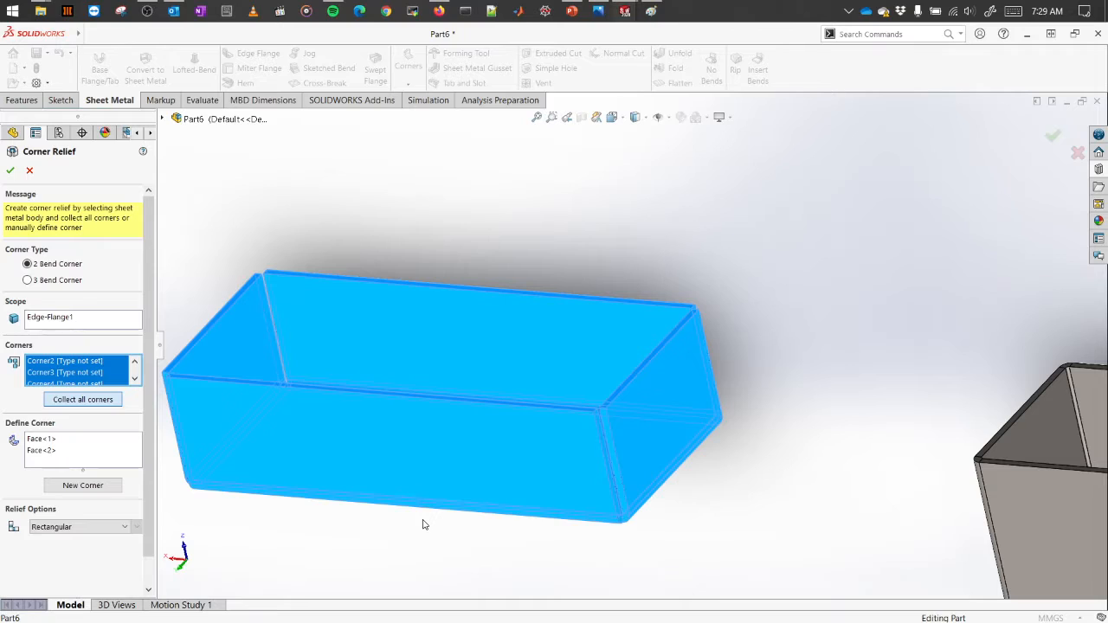
# Step: Examine the Rectangular relief preview up close at one of the long box's bottom corners
pyautogui.moveTo(426, 525); pyautogui.dragTo(524, 427, button='middle')
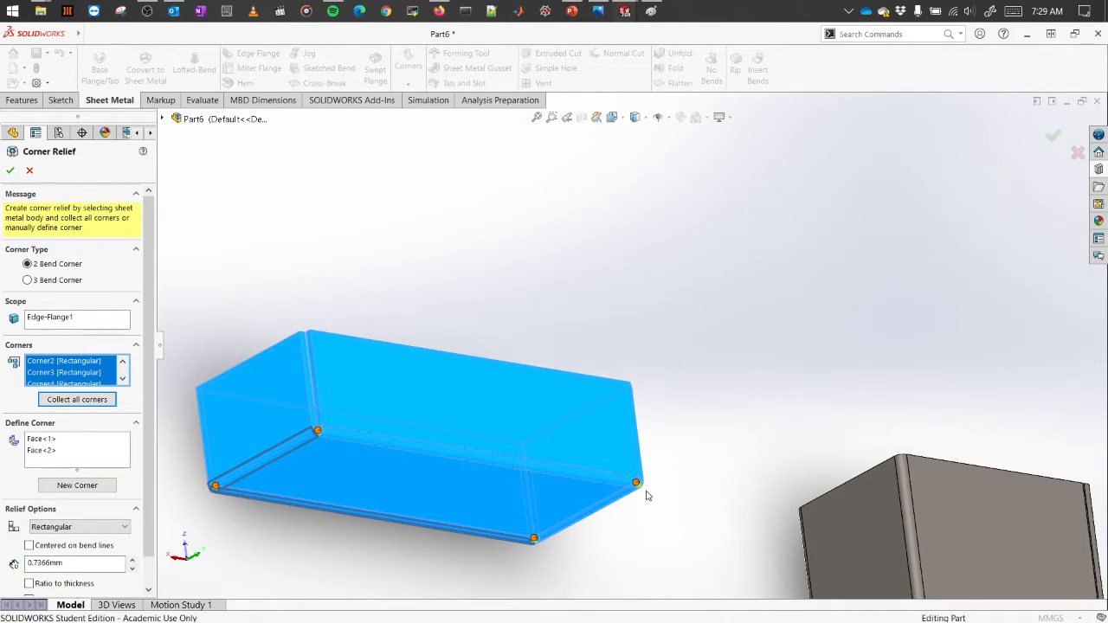
pyautogui.scroll(-1, 52, 485)
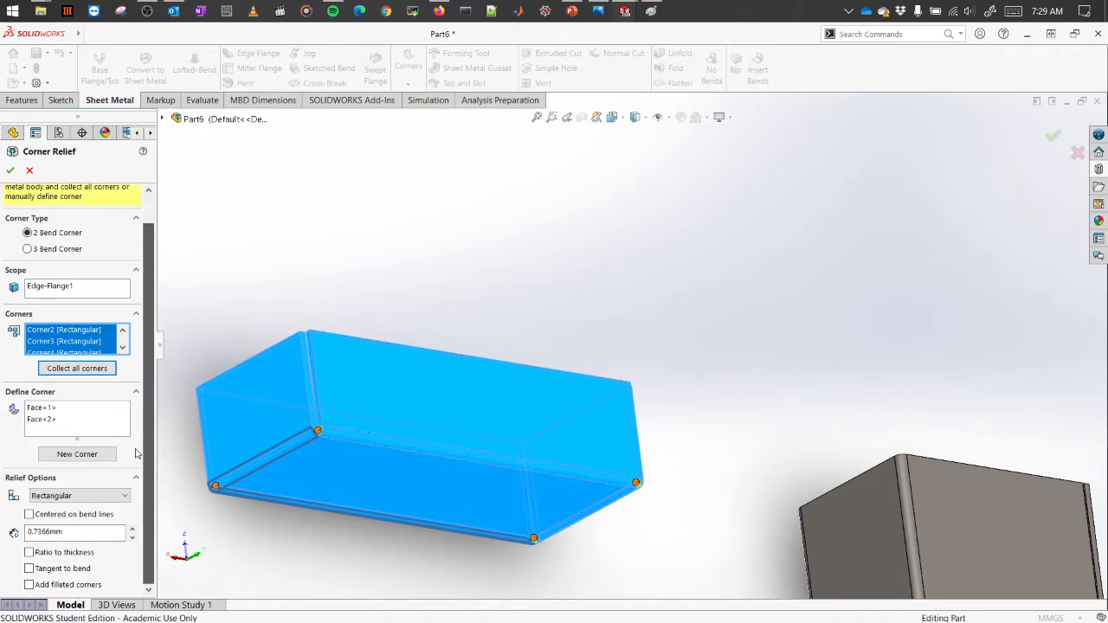
pyautogui.moveTo(74, 532); pyautogui.dragTo(3, 533)
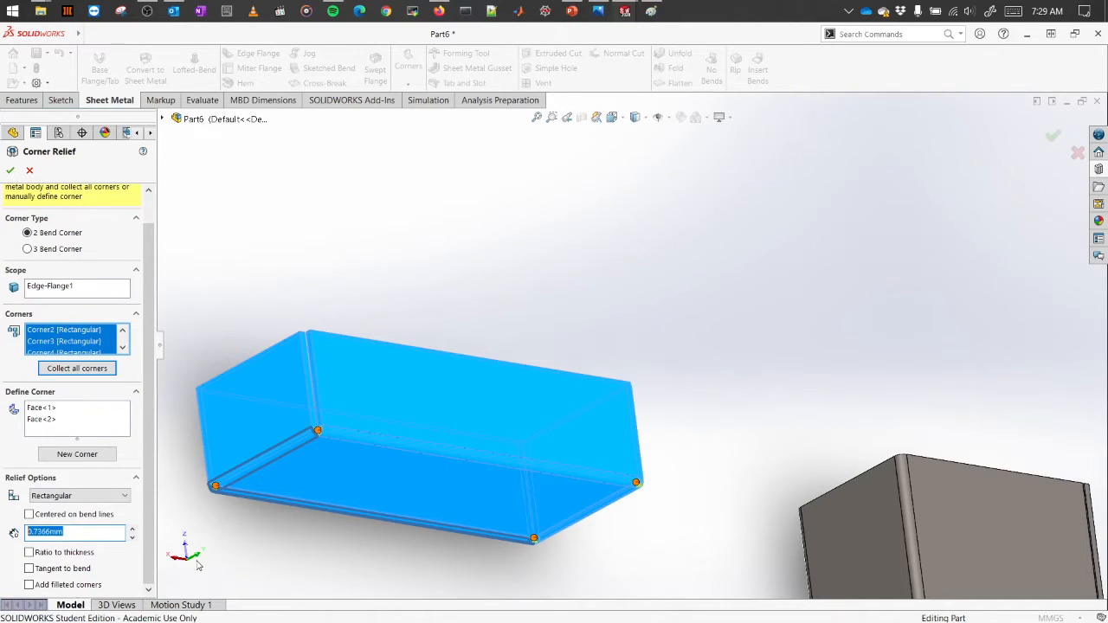
pyautogui.scroll(-6, 358, 541)
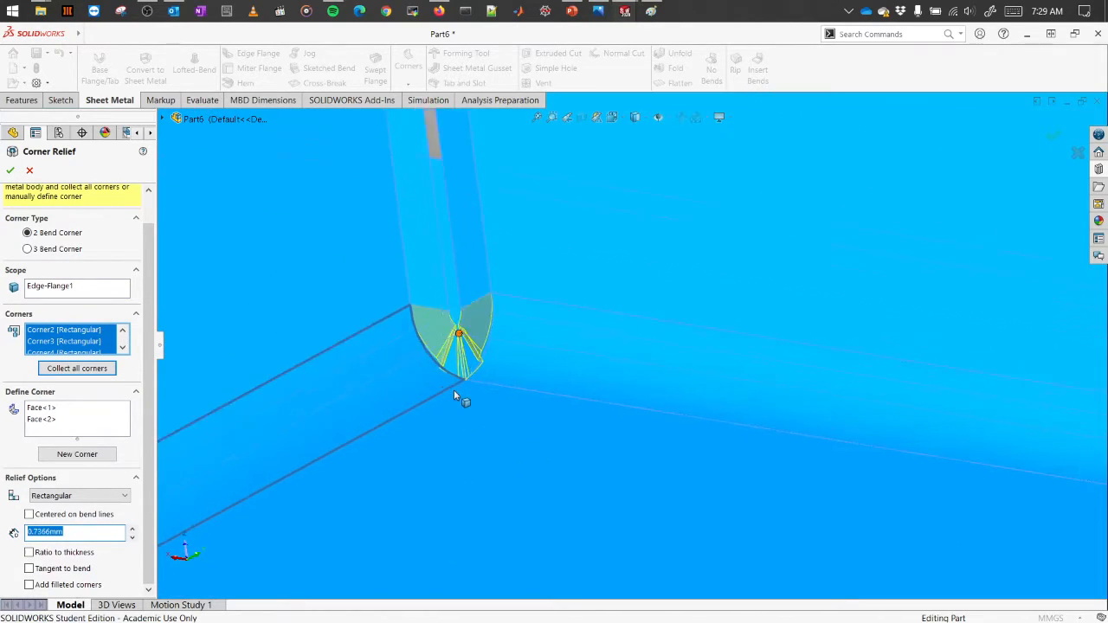
pyautogui.scroll(-2, 467, 381)
pyautogui.moveTo(484, 361); pyautogui.dragTo(501, 198, button='middle')
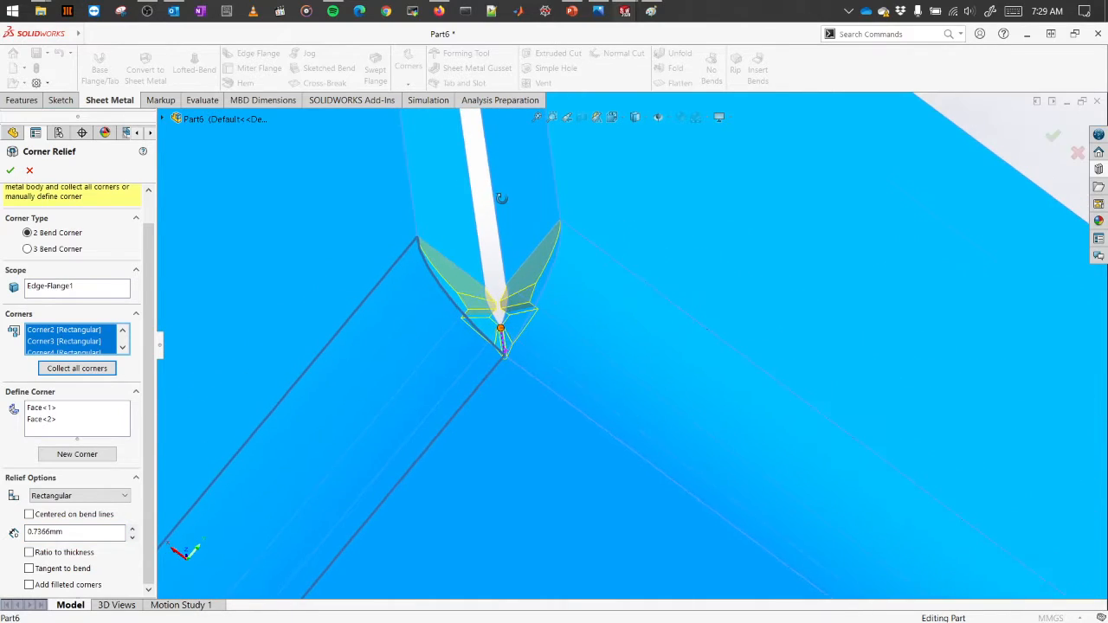
pyautogui.scroll(-3, 482, 289)
# Step: Create the long box's corner reliefs as the Circular type with a 1.50 mm radius and view the cut corners
pyautogui.click(113, 497)
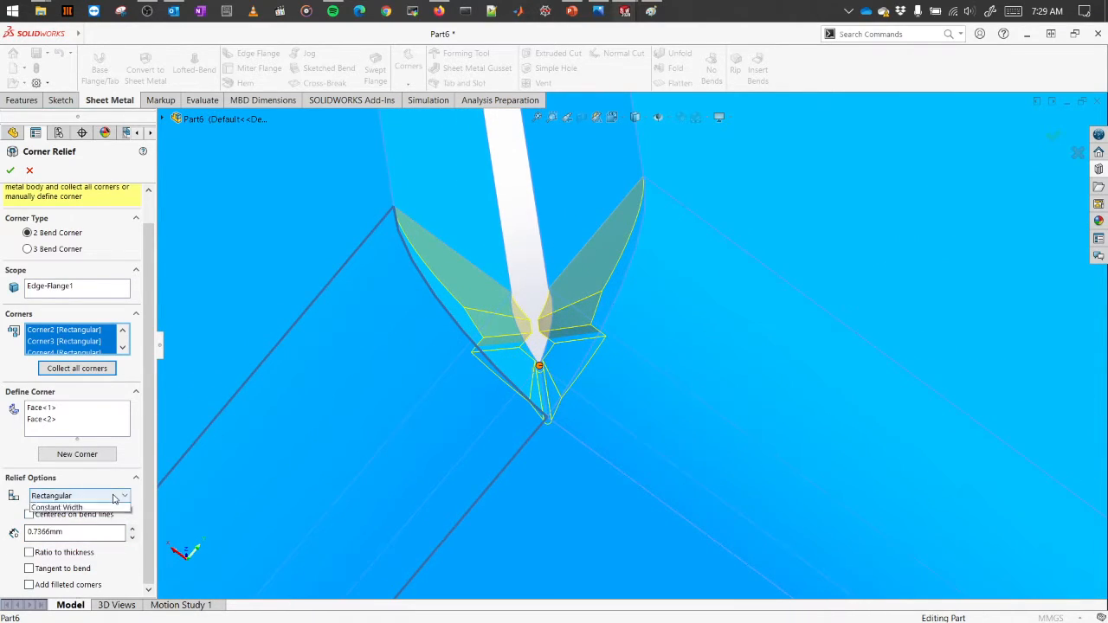
pyautogui.click(63, 516)
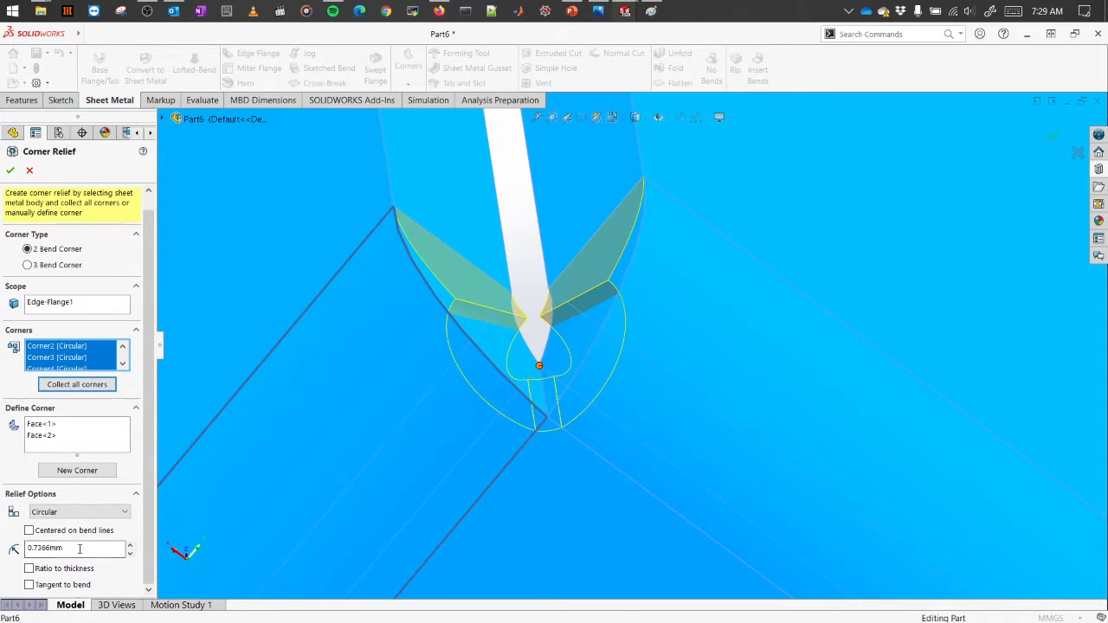
pyautogui.write('1.5')
pyautogui.press('Return')
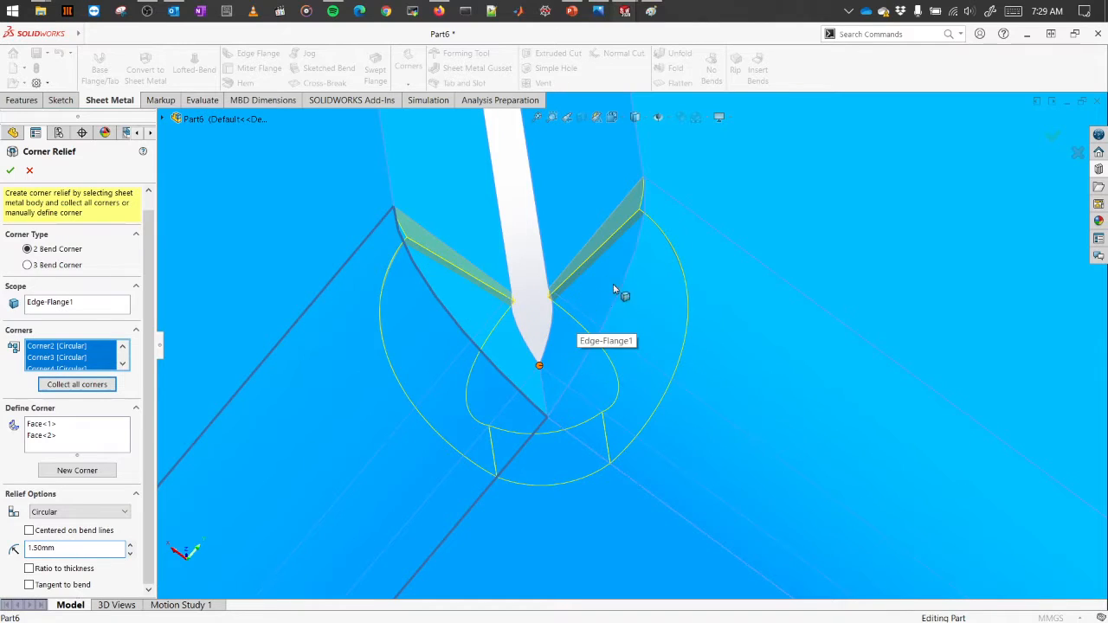
pyautogui.click(11, 170)
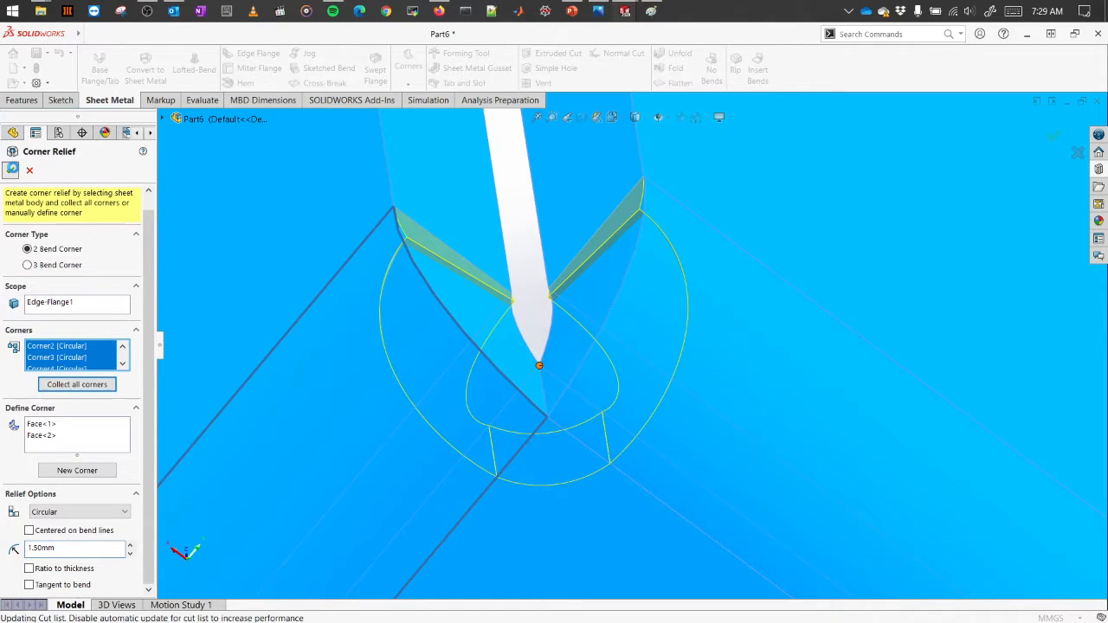
pyautogui.scroll(10, 550, 372)
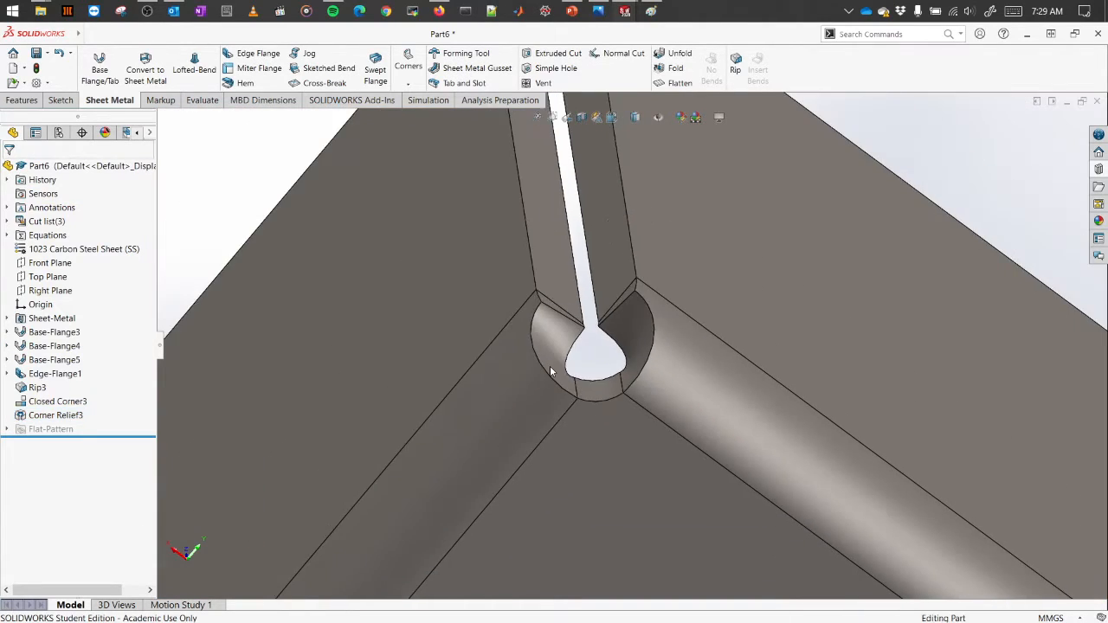
pyautogui.moveTo(648, 453); pyautogui.dragTo(606, 374, button='middle')
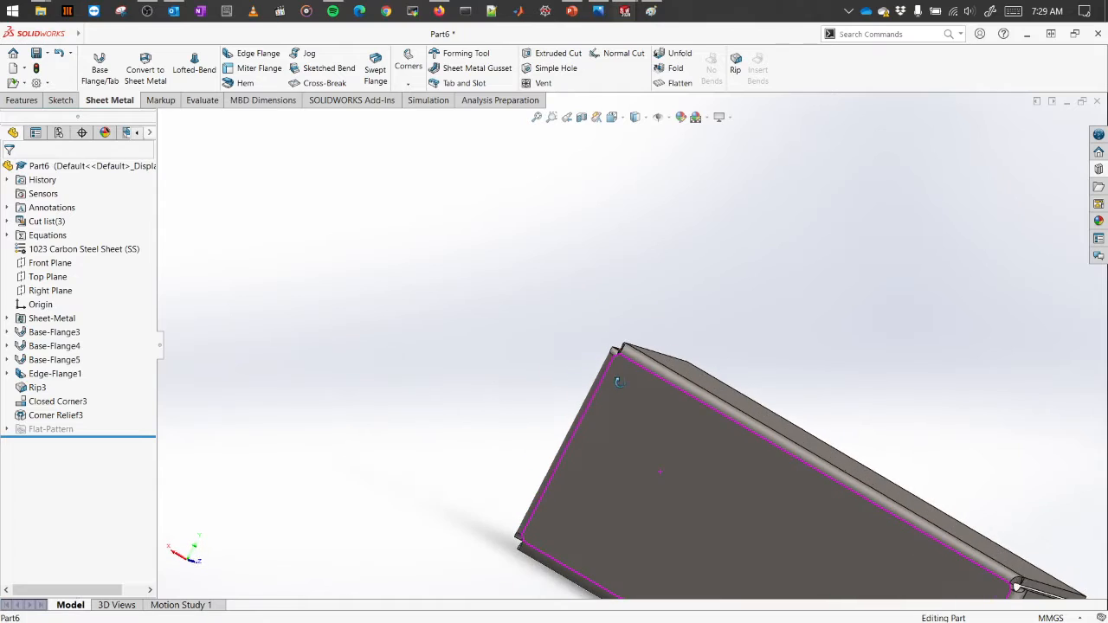
# Step: Start a sketch on the long box's large flat floor face, with the view normal to that face
pyautogui.scroll(4, 610, 372)
pyautogui.scroll(-2, 807, 511)
pyautogui.scroll(-5, 725, 286)
pyautogui.scroll(10, 699, 483)
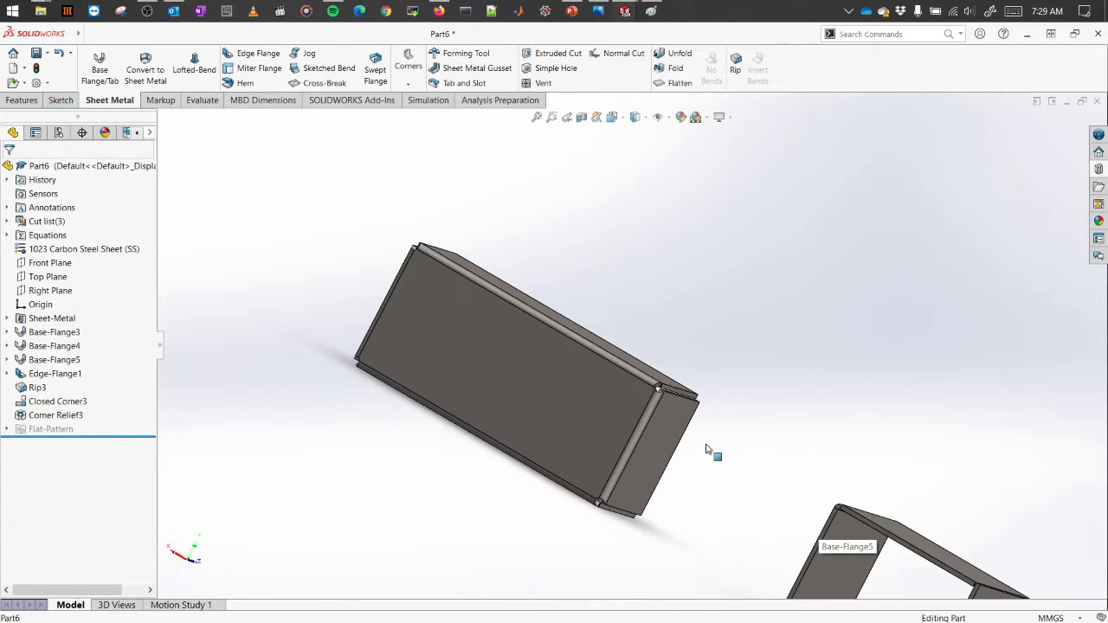
pyautogui.moveTo(582, 321); pyautogui.dragTo(603, 396, button='middle')
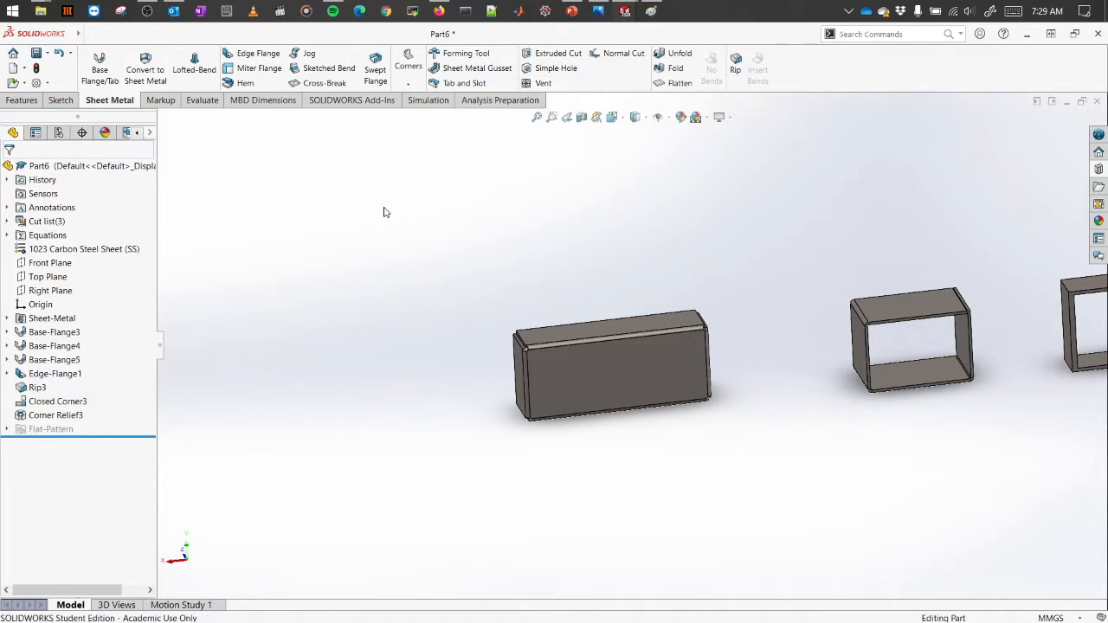
pyautogui.click(670, 358)
pyautogui.rightClick(671, 359)
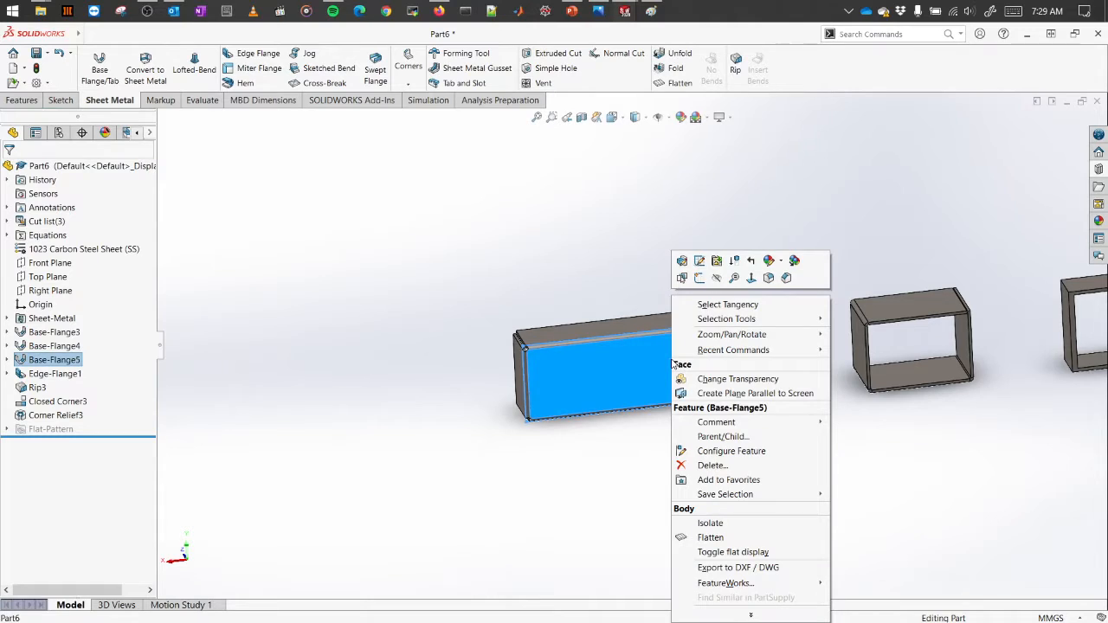
pyautogui.click(751, 278)
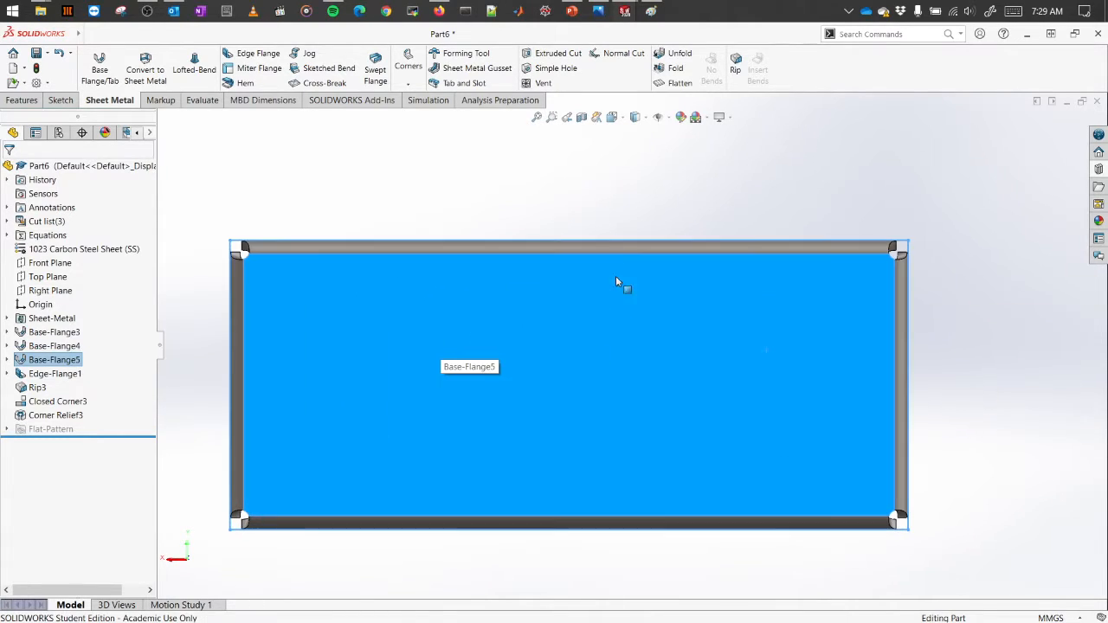
pyautogui.click(579, 203)
pyautogui.click(376, 335)
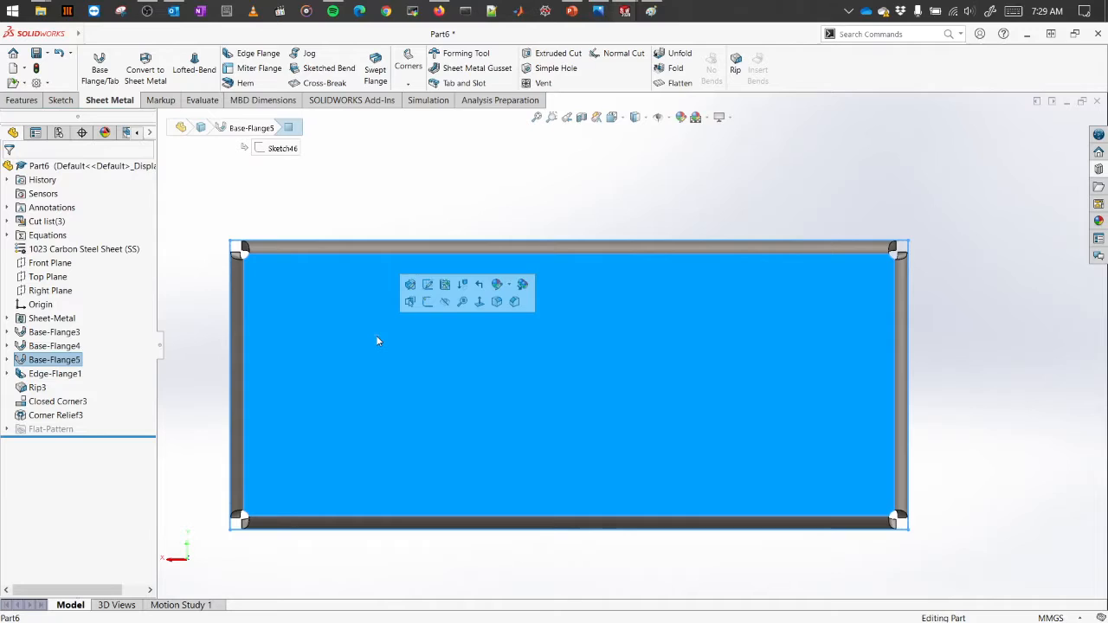
pyautogui.click(426, 302)
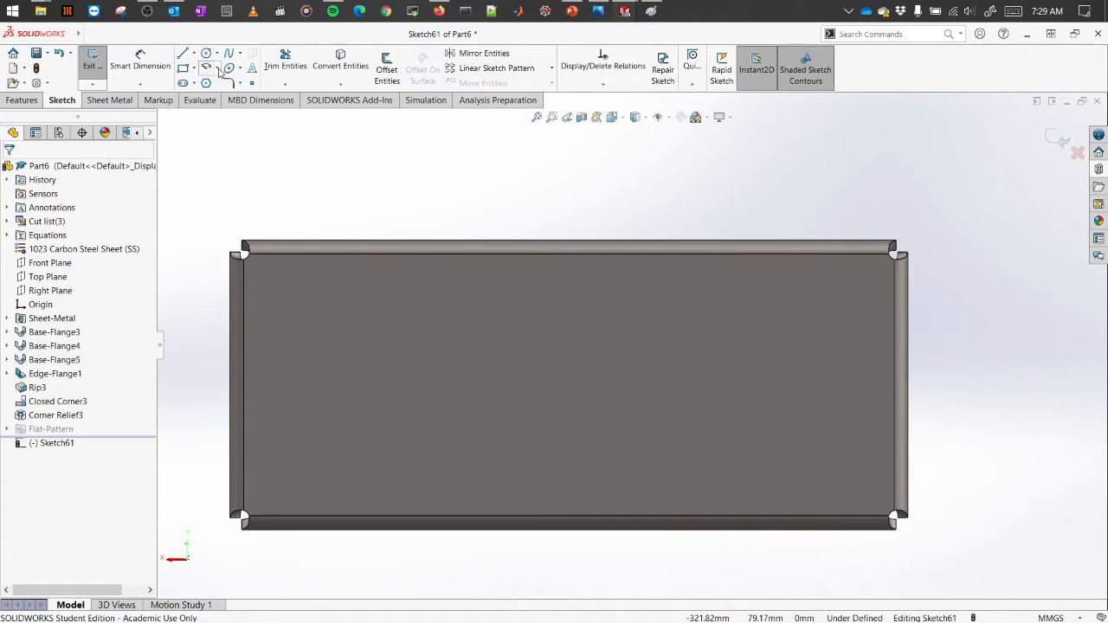
# Step: Sketch a vertical line from the floor face's upper bend edge down to just short of its lower edge
pyautogui.click(218, 69)
pyautogui.click(185, 53)
pyautogui.click(194, 55)
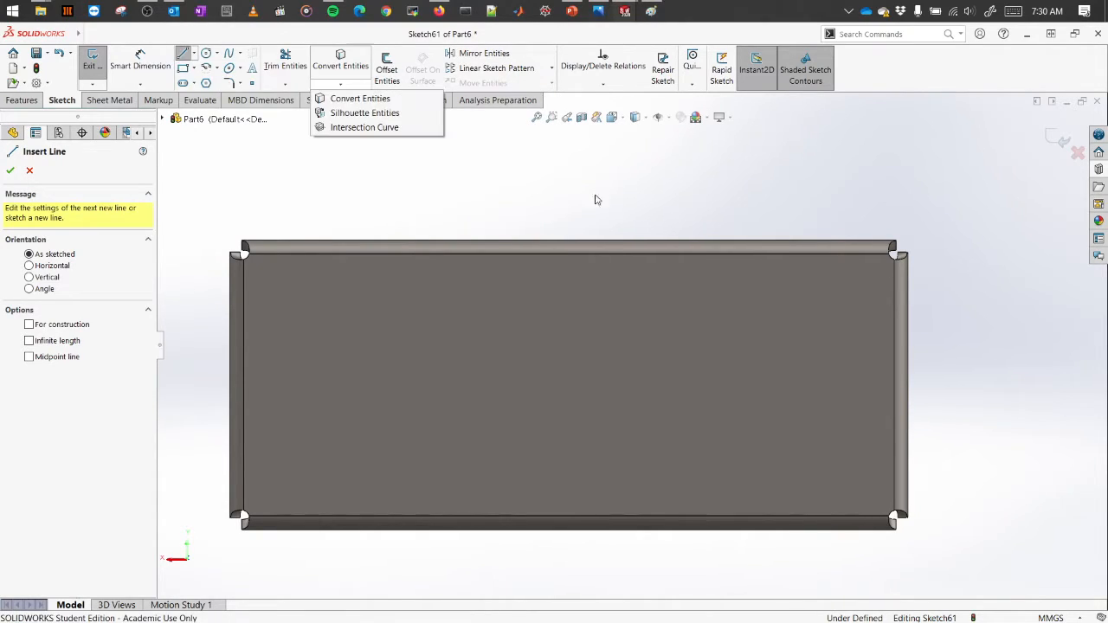
pyautogui.click(589, 253)
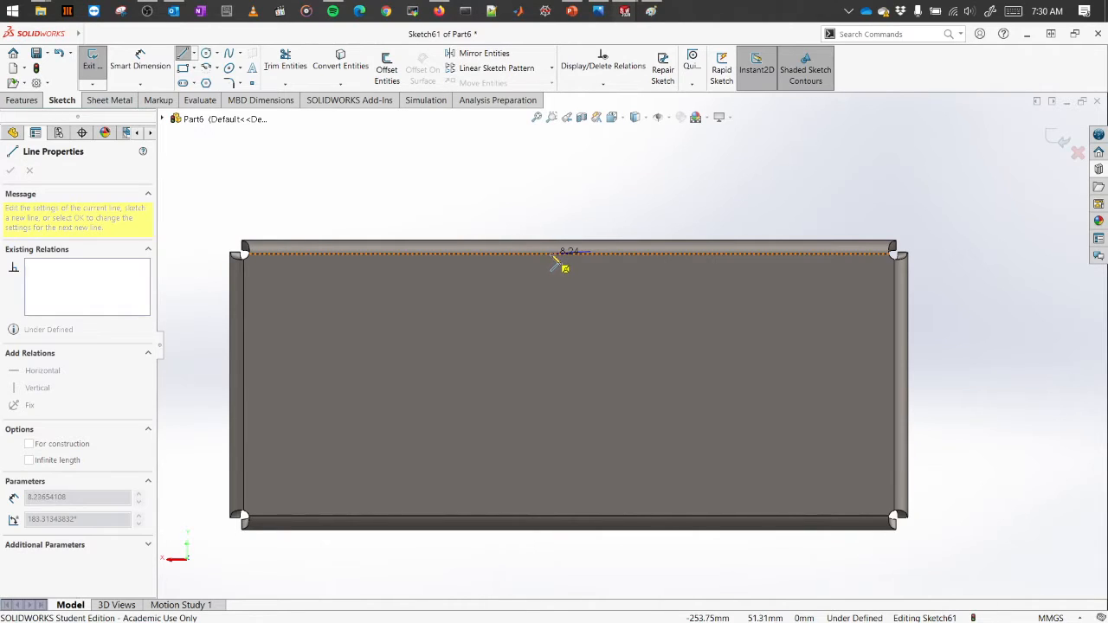
pyautogui.click(591, 499)
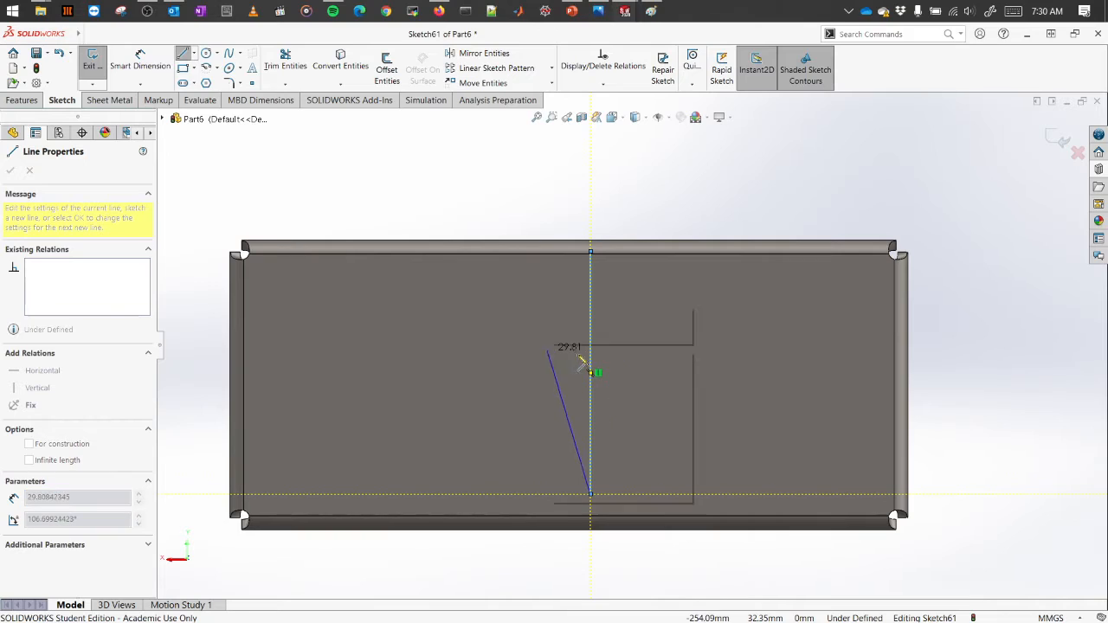
pyautogui.rightClick(550, 354)
pyautogui.click(579, 359)
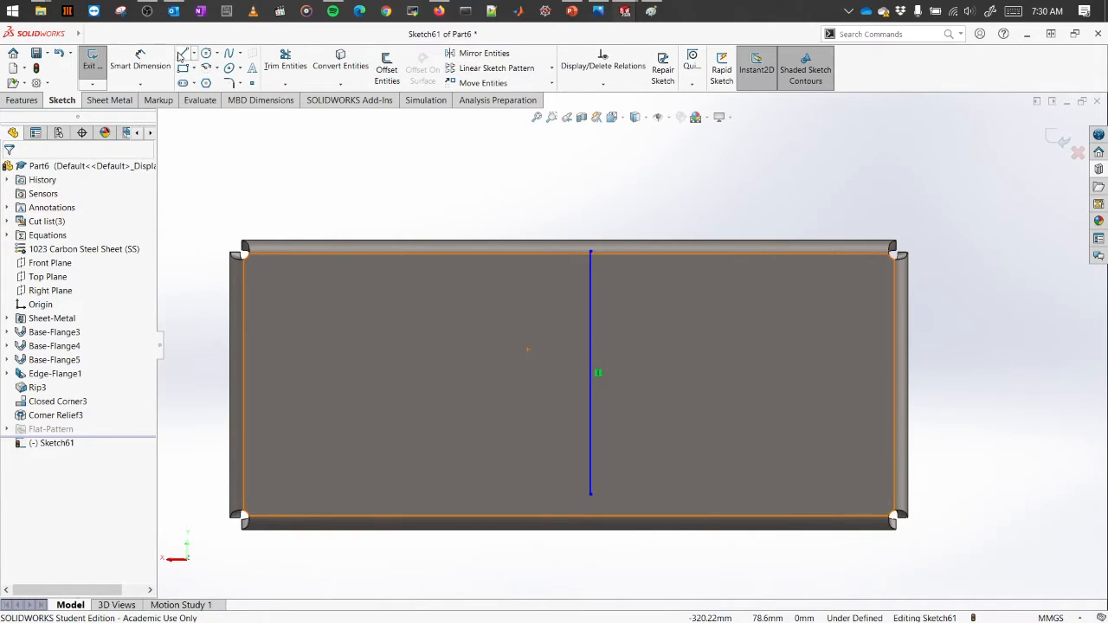
# Step: Sketch a horizontal line that crosses the vertical line near the middle of the floor face
pyautogui.press('l')
pyautogui.click(451, 388)
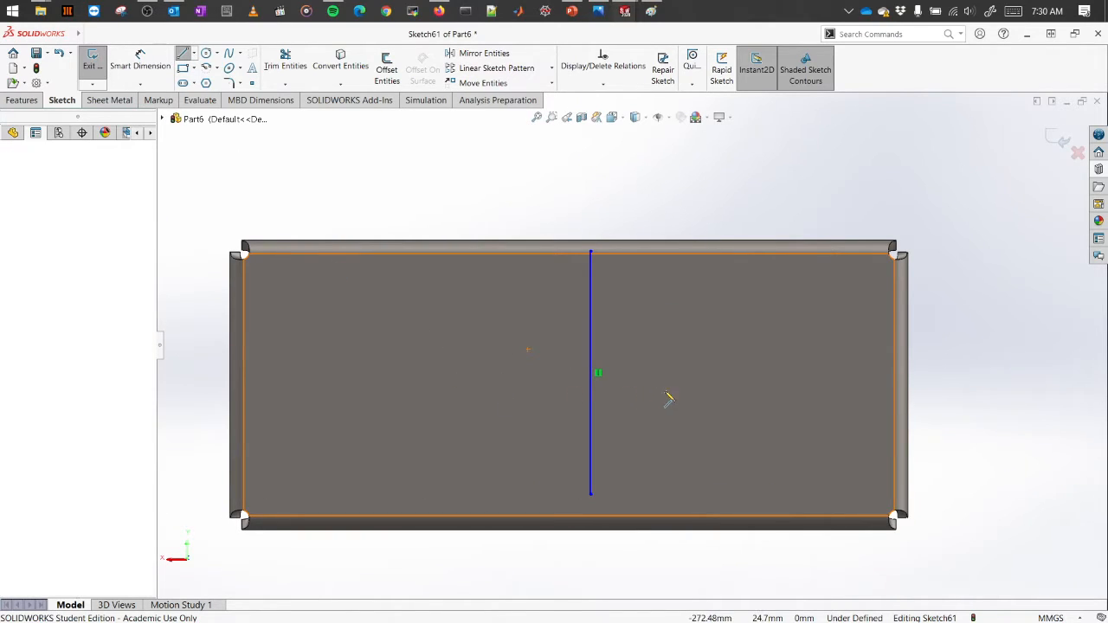
pyautogui.click(757, 388)
pyautogui.rightClick(668, 170)
pyautogui.click(694, 171)
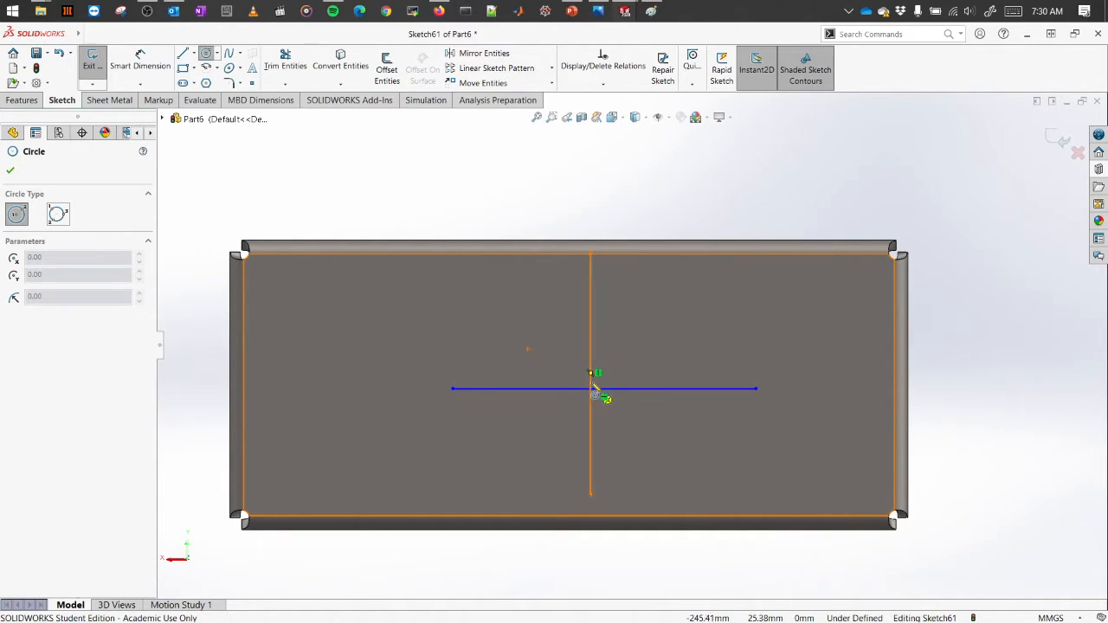
# Step: Sketch two concentric circles centred where the lines cross, with radii of about 18.3 mm and 14.7 mm
pyautogui.click(591, 391)
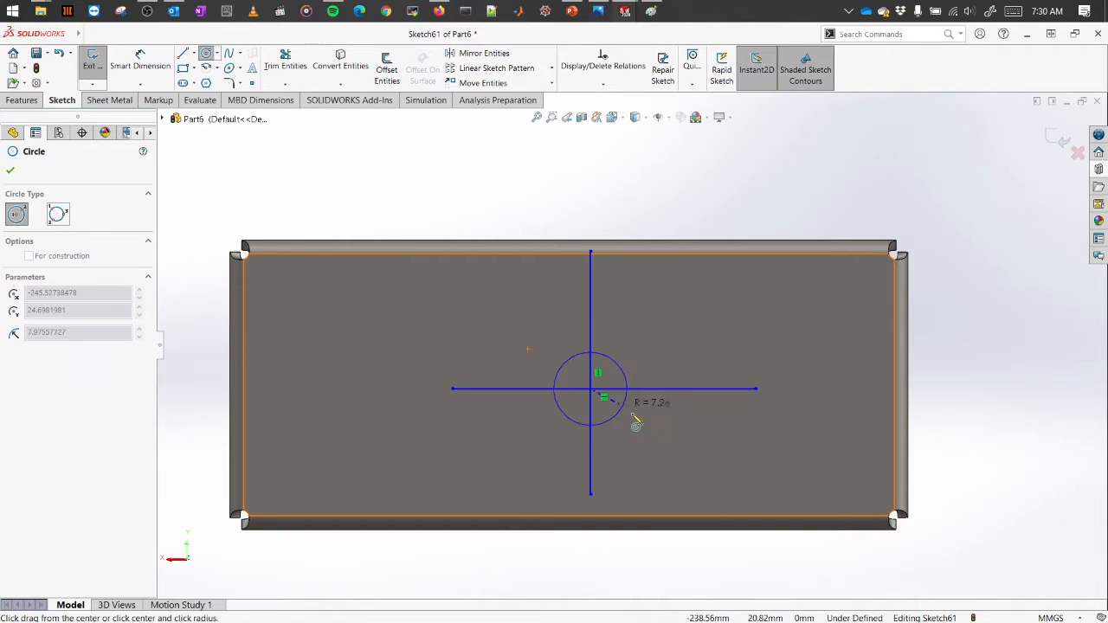
pyautogui.click(677, 417)
pyautogui.scroll(-3, 675, 413)
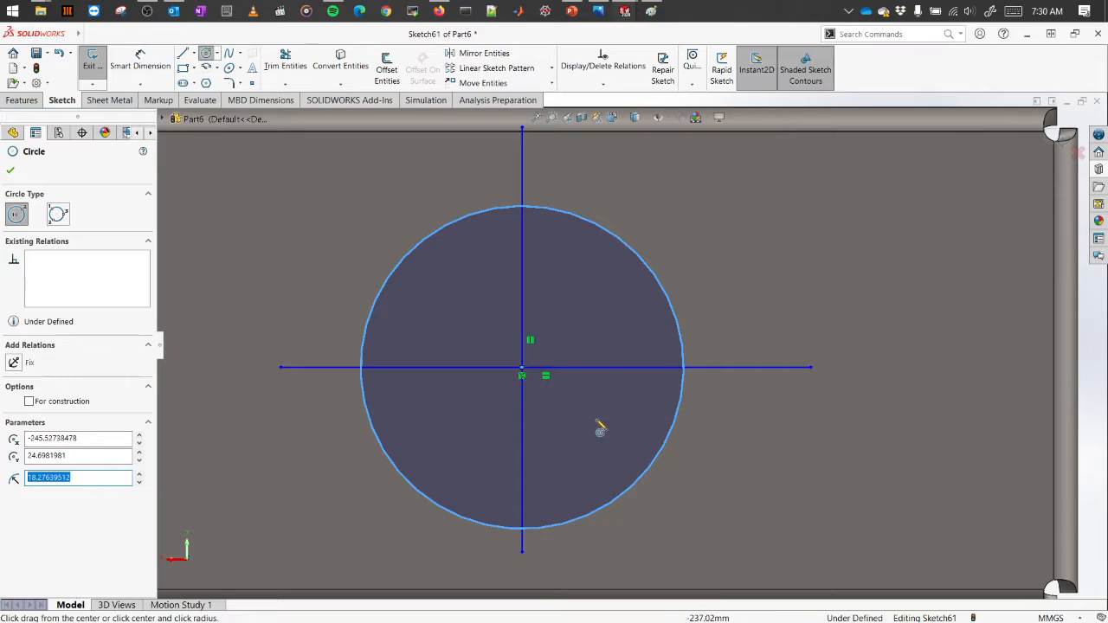
pyautogui.scroll(2, 598, 427)
pyautogui.scroll(-2, 598, 428)
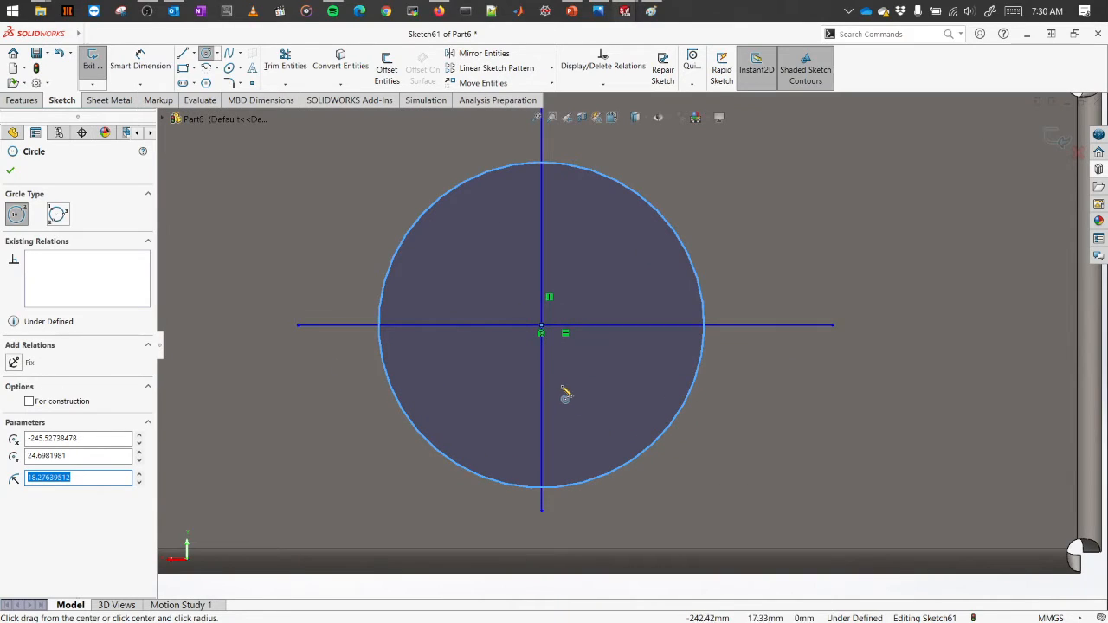
pyautogui.click(542, 332)
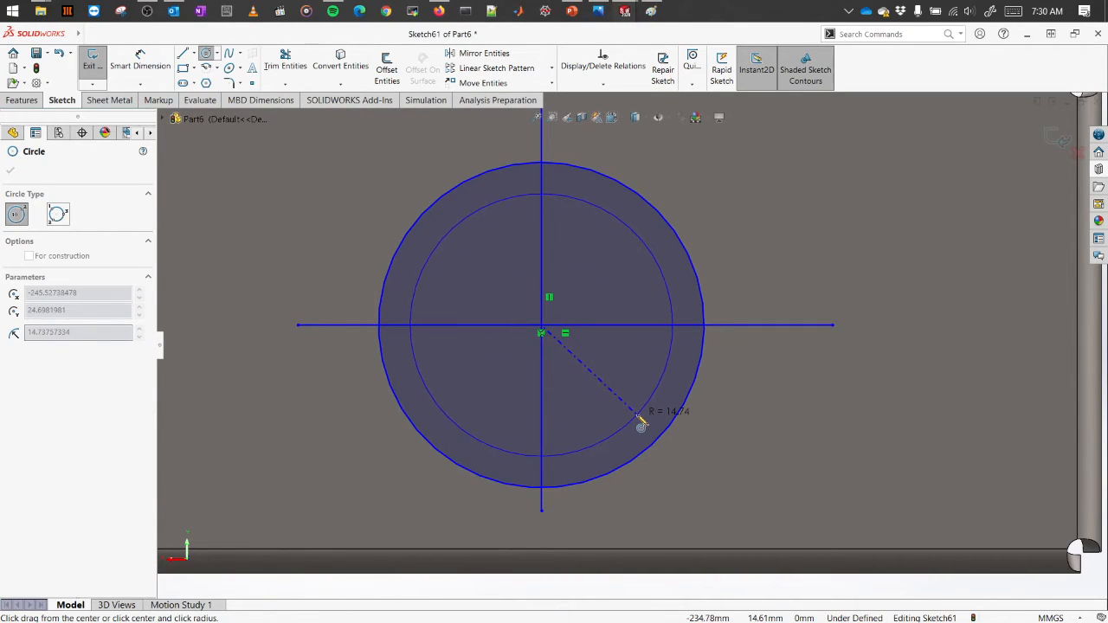
pyautogui.click(639, 424)
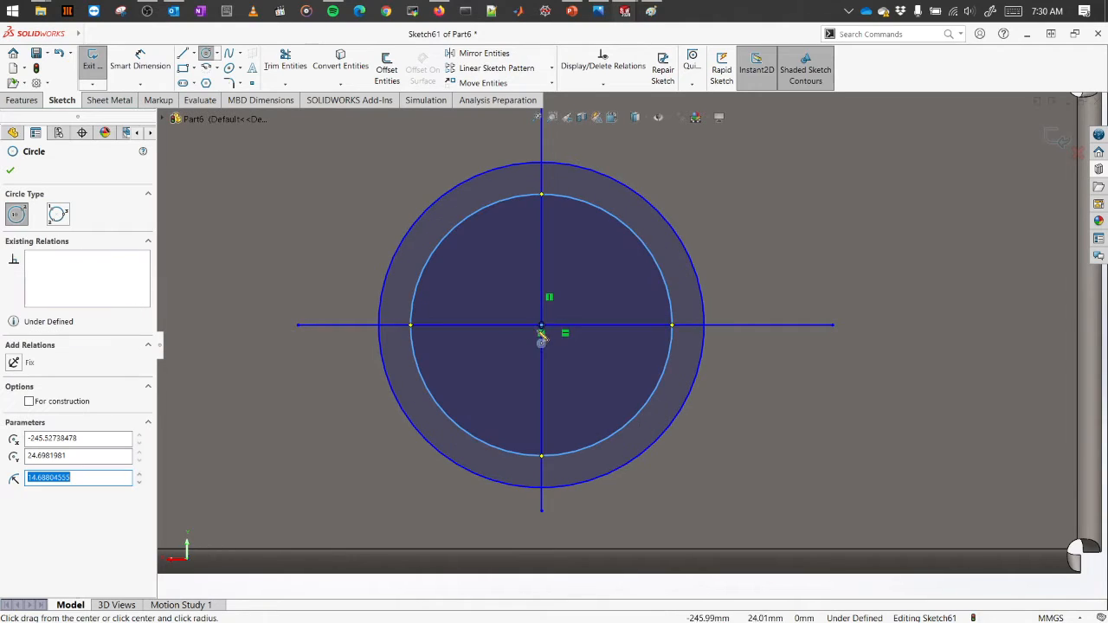
# Step: Add two smaller concentric circles at the same centre, with radii of about 10.2 mm and 2.1 mm
pyautogui.click(543, 332)
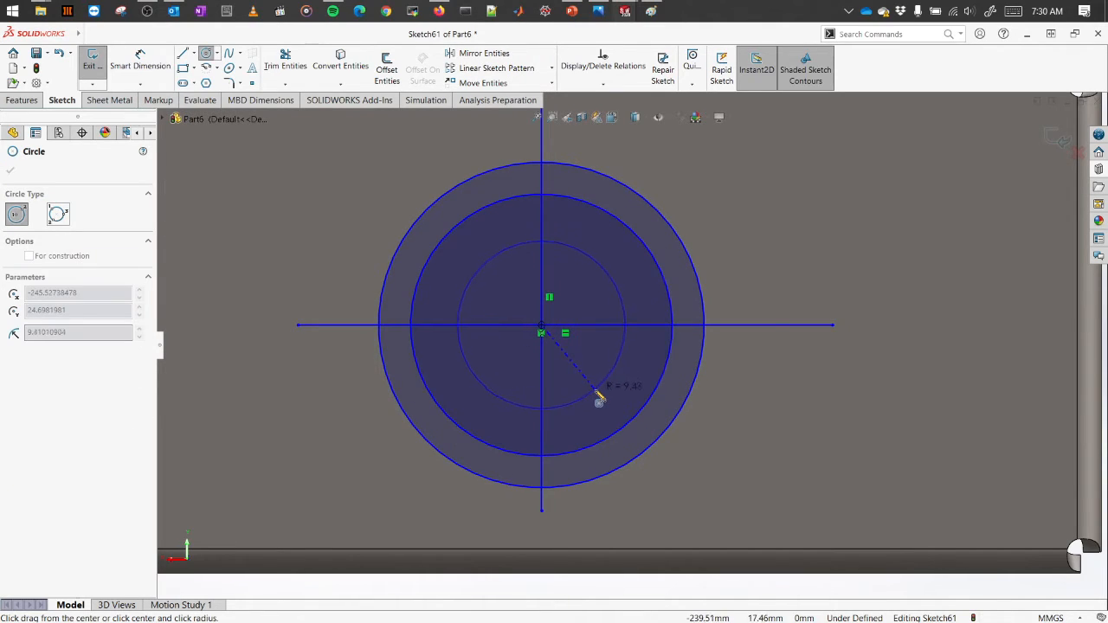
pyautogui.click(605, 396)
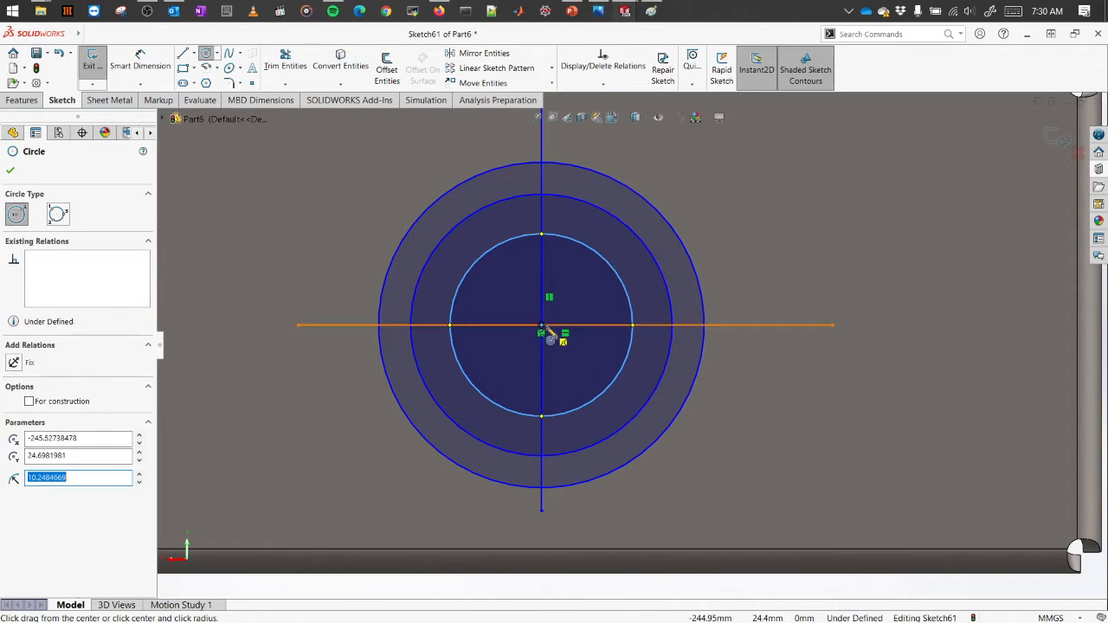
pyautogui.click(544, 332)
pyautogui.click(555, 339)
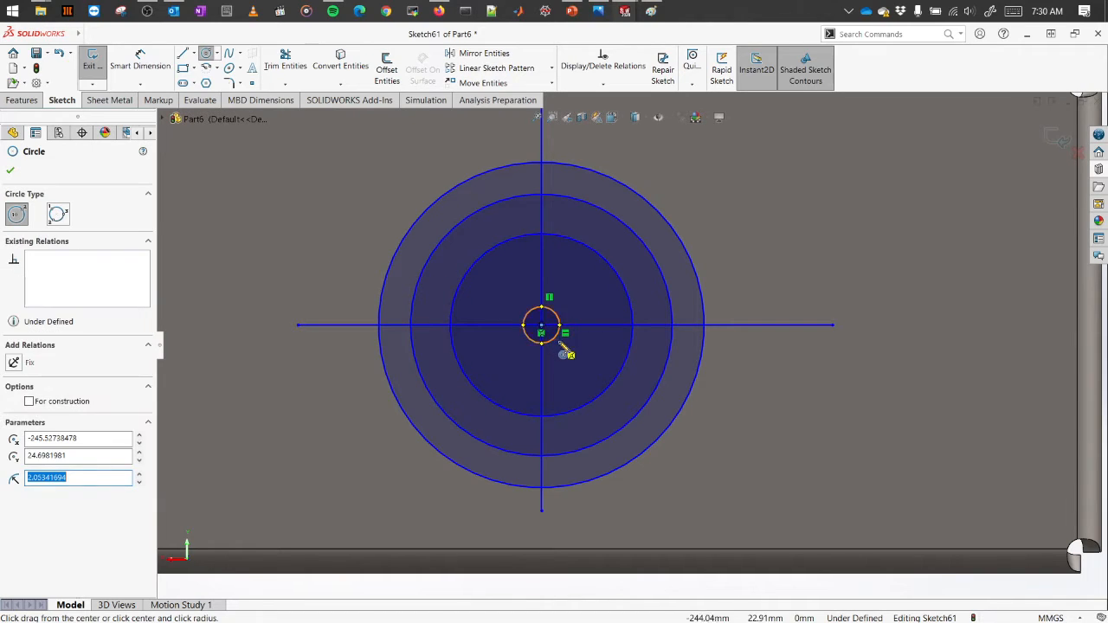
pyautogui.rightClick(346, 192)
pyautogui.click(354, 190)
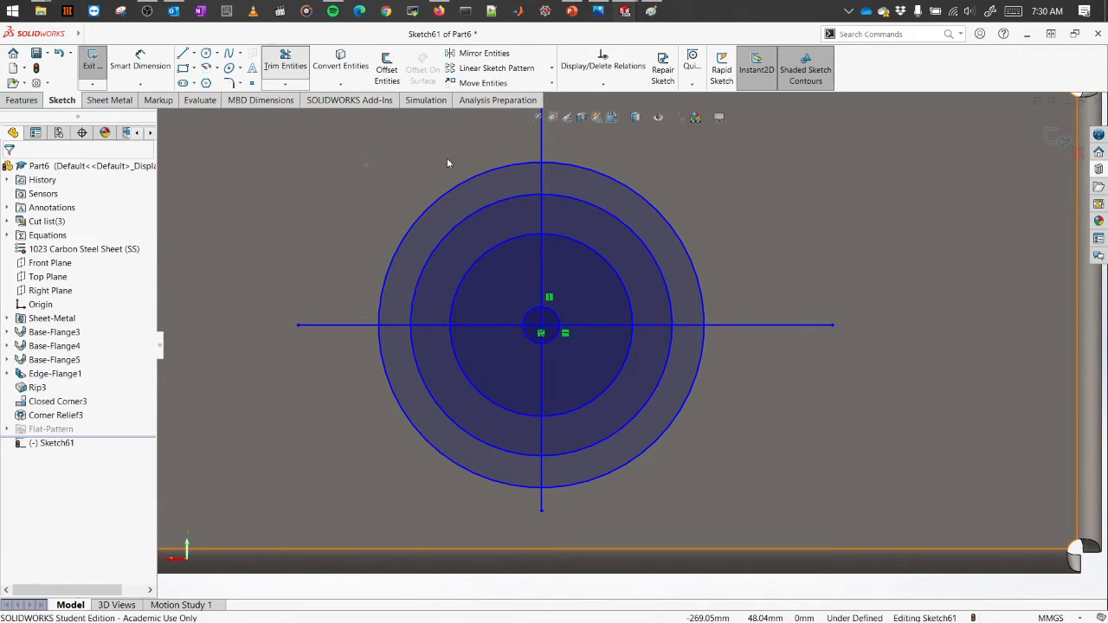
# Step: Power trim the ends of both crossing lines back to the outermost circle and exit the sketch
pyautogui.click(285, 65)
pyautogui.moveTo(511, 147)
pyautogui.mouseDown()
pyautogui.moveTo(616, 152)
pyautogui.moveTo(774, 360)
pyautogui.mouseUp()
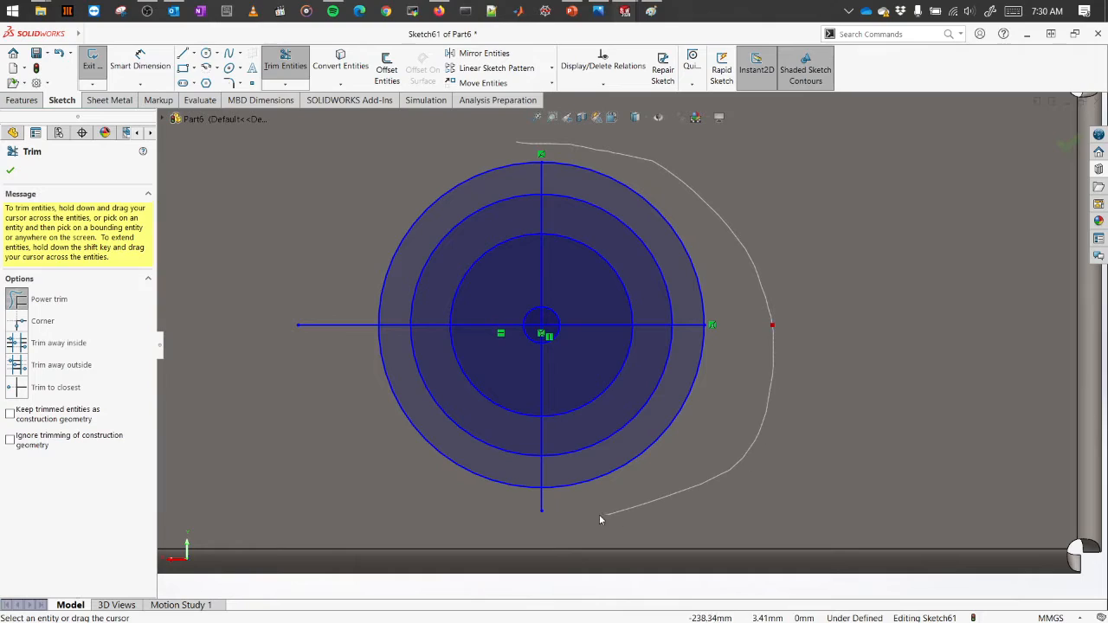
pyautogui.moveTo(535, 516)
pyautogui.mouseDown()
pyautogui.moveTo(335, 371)
pyautogui.moveTo(341, 327)
pyautogui.mouseUp()
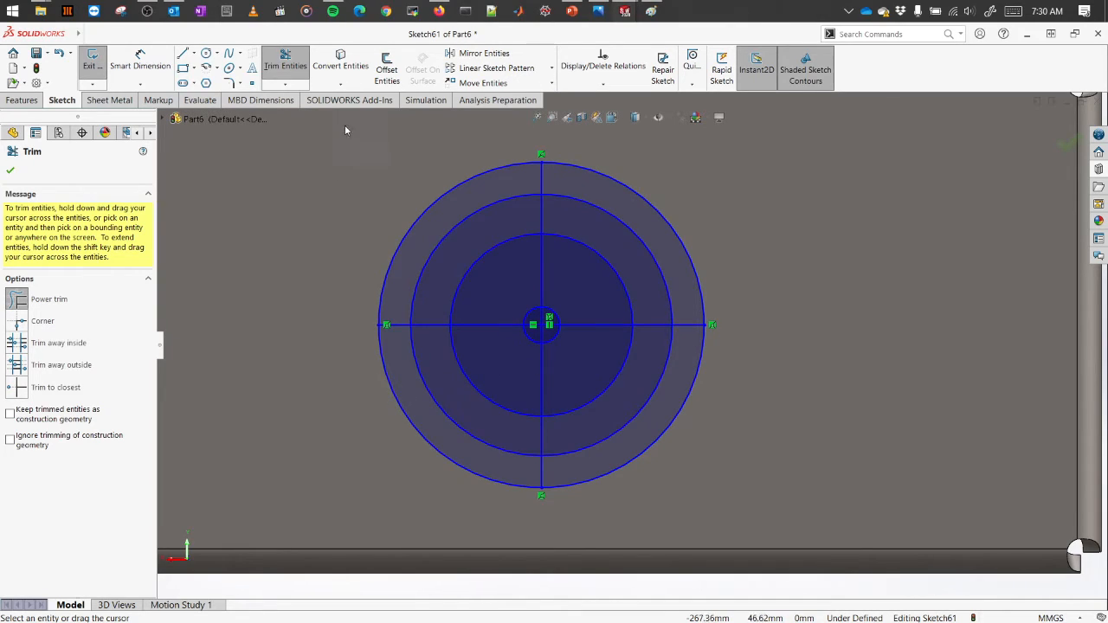
pyautogui.click(106, 100)
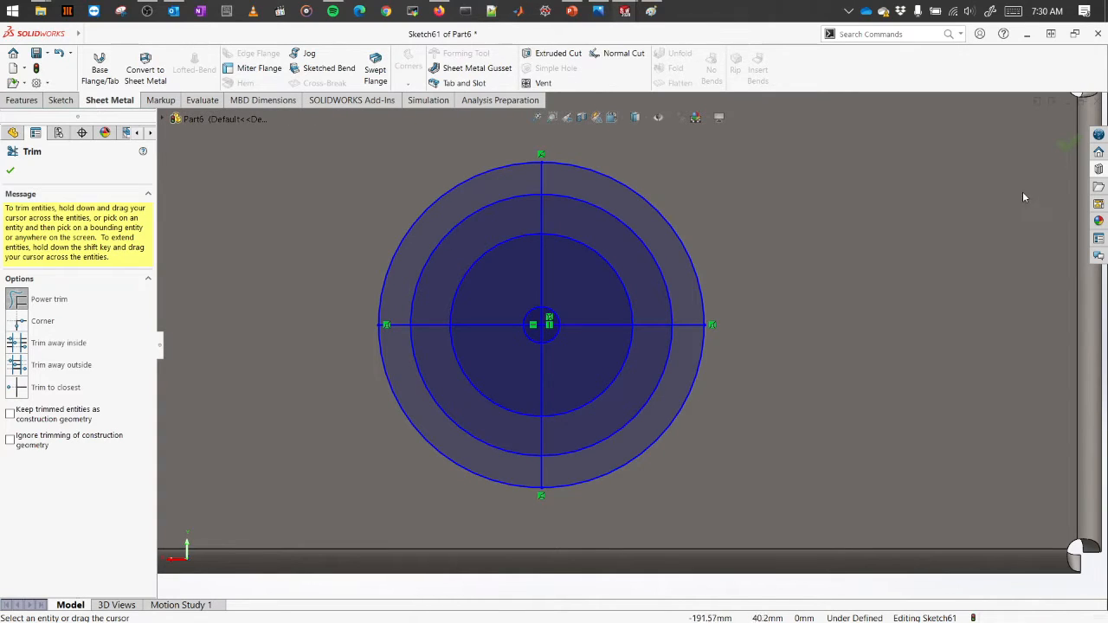
pyautogui.click(1064, 139)
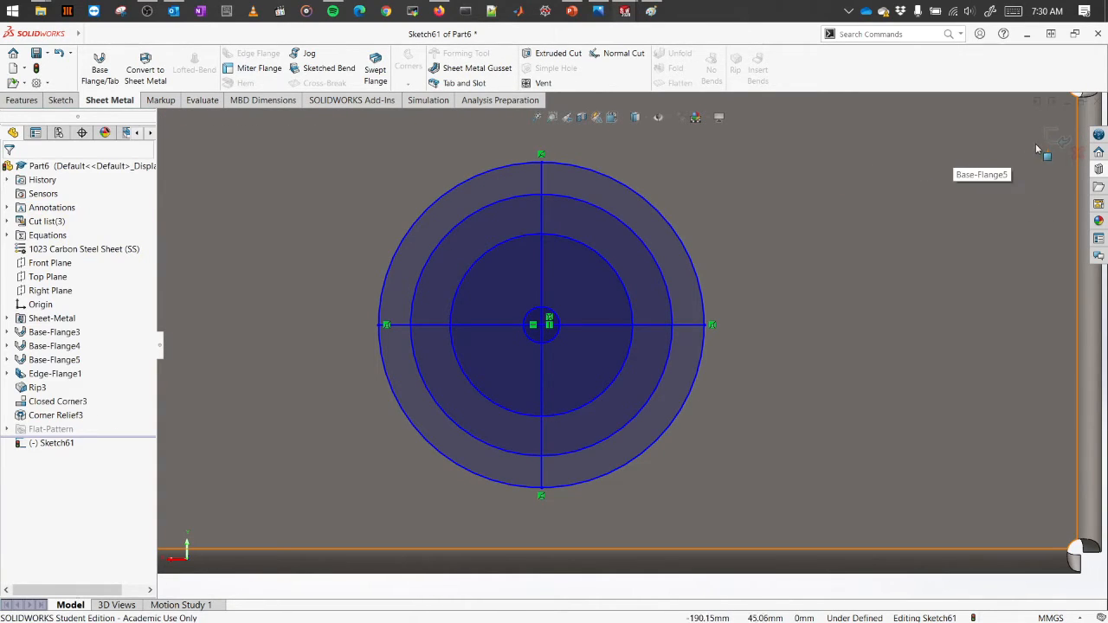
pyautogui.click(1058, 139)
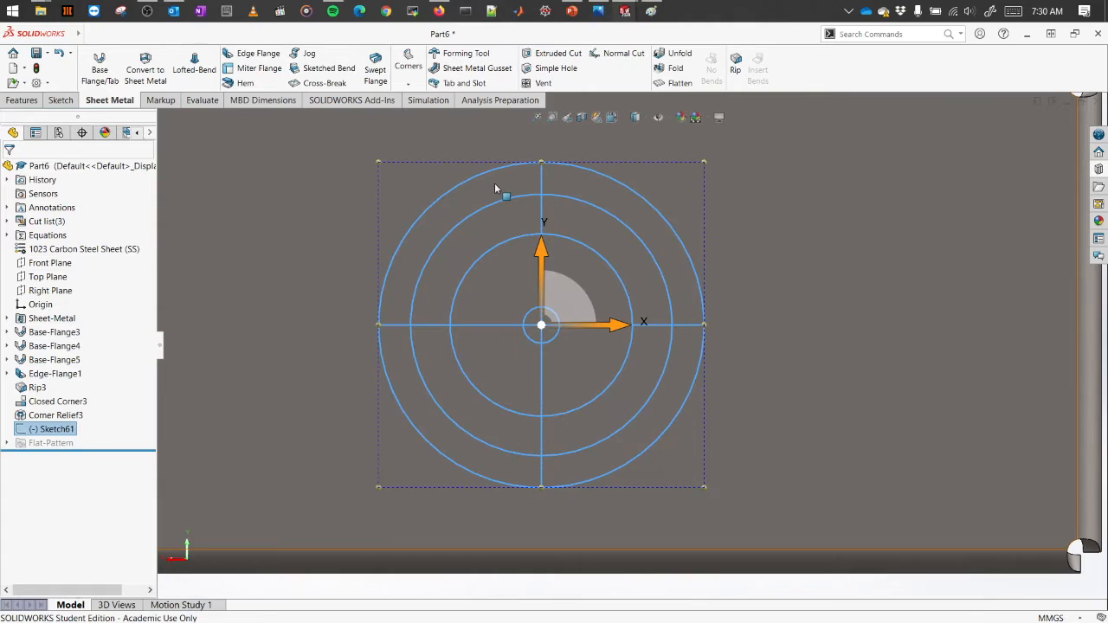
# Step: Start a Vent from the circle sketch and use both crossing lines as ribs with a width of 2 mm
pyautogui.click(544, 83)
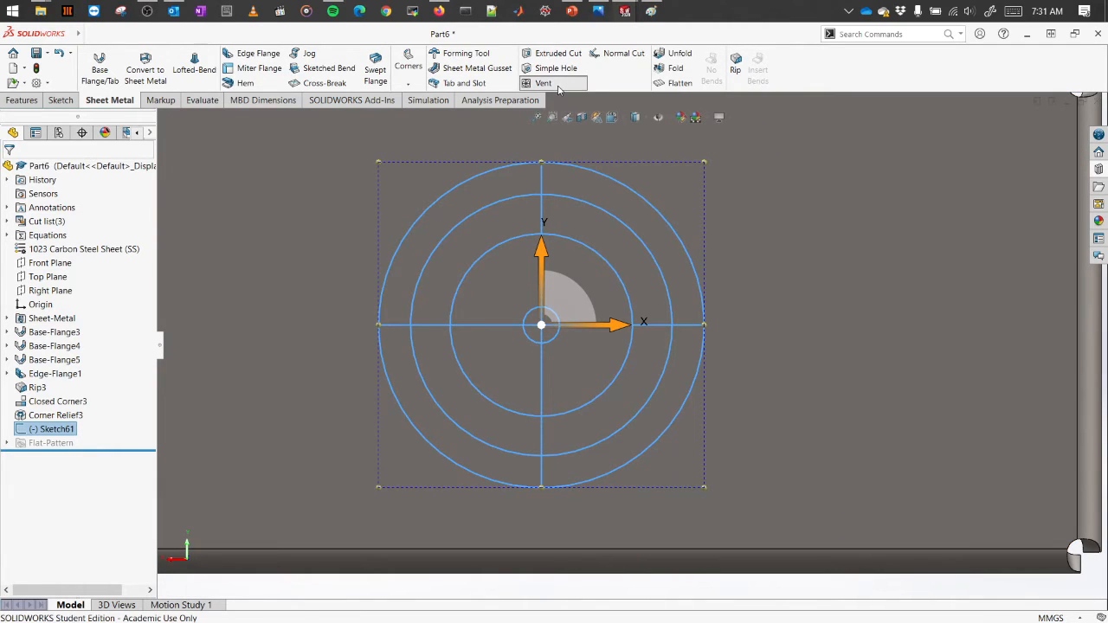
pyautogui.scroll(5, 247, 341)
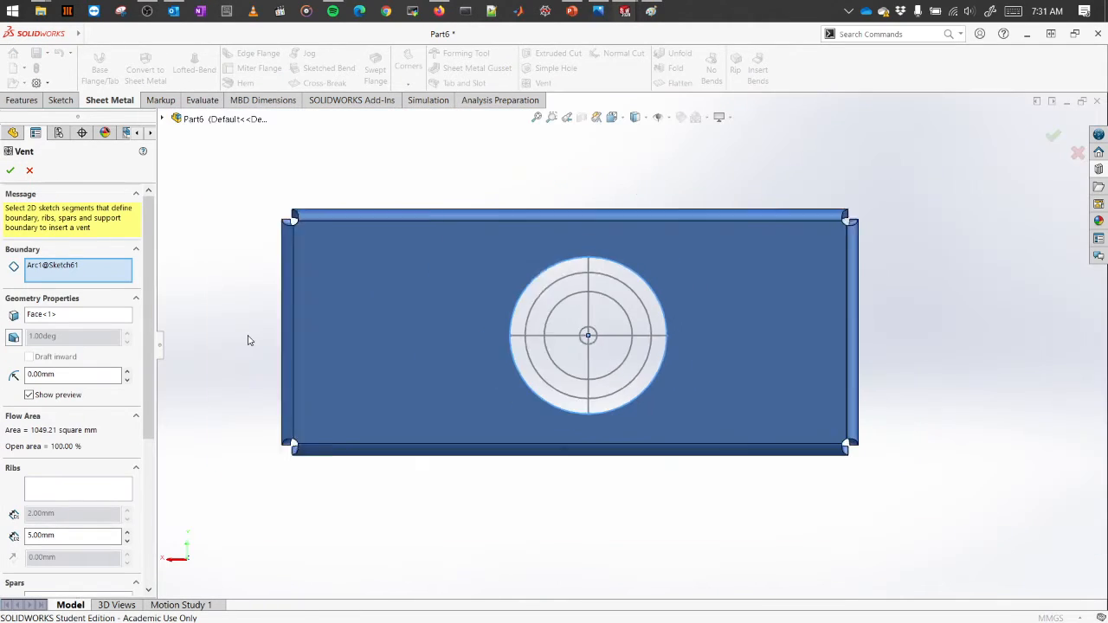
pyautogui.scroll(-4, 424, 345)
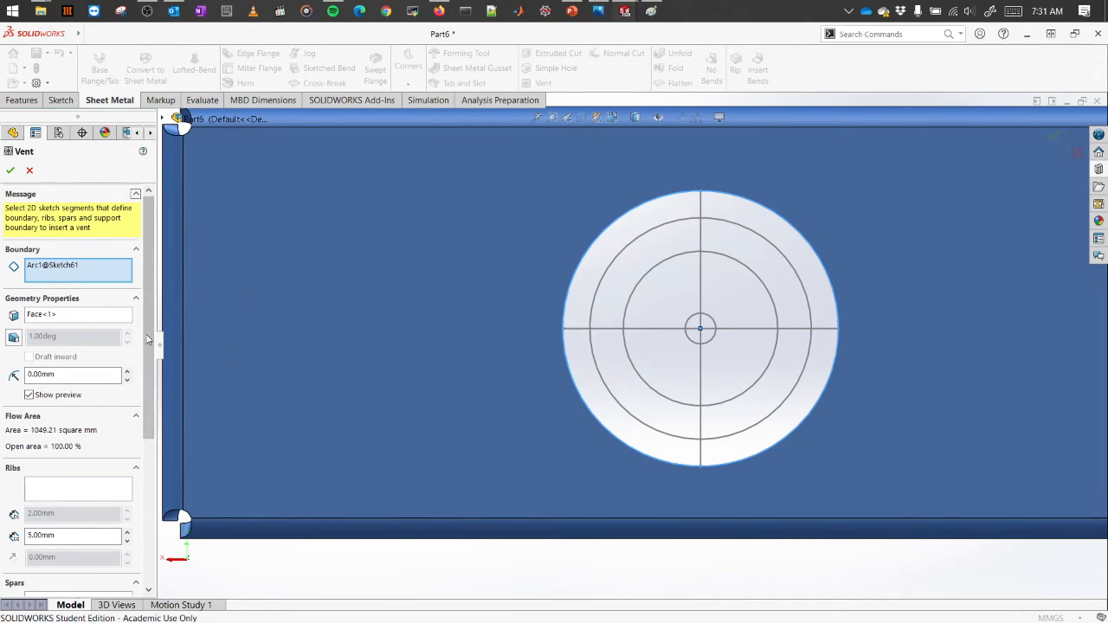
pyautogui.scroll(-5, 134, 509)
pyautogui.scroll(3, 134, 508)
pyautogui.scroll(-3, 142, 498)
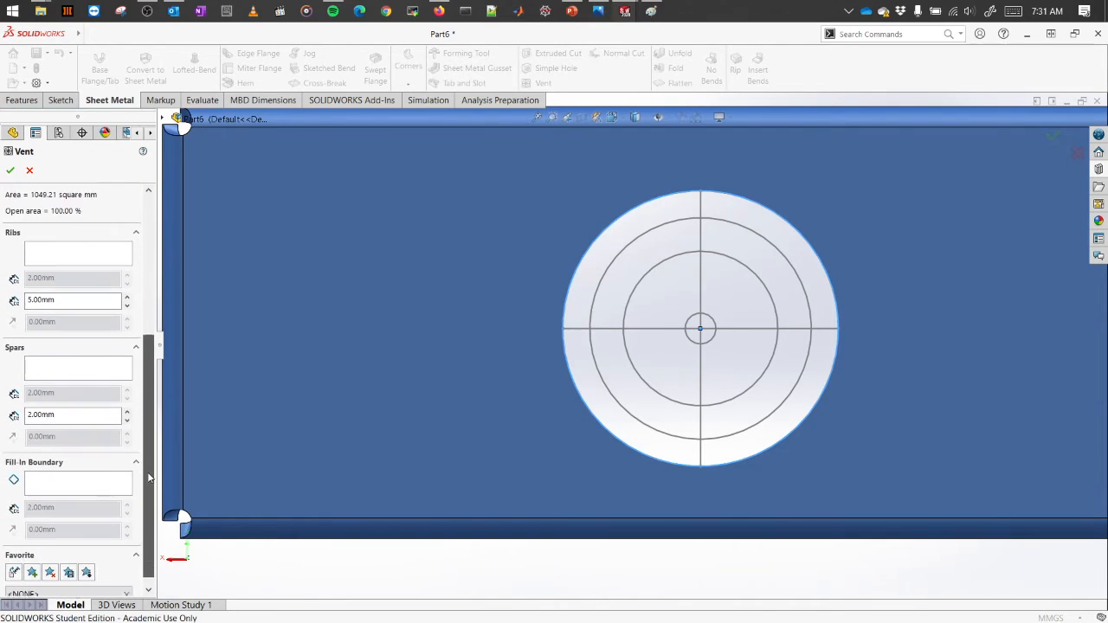
pyautogui.click(50, 246)
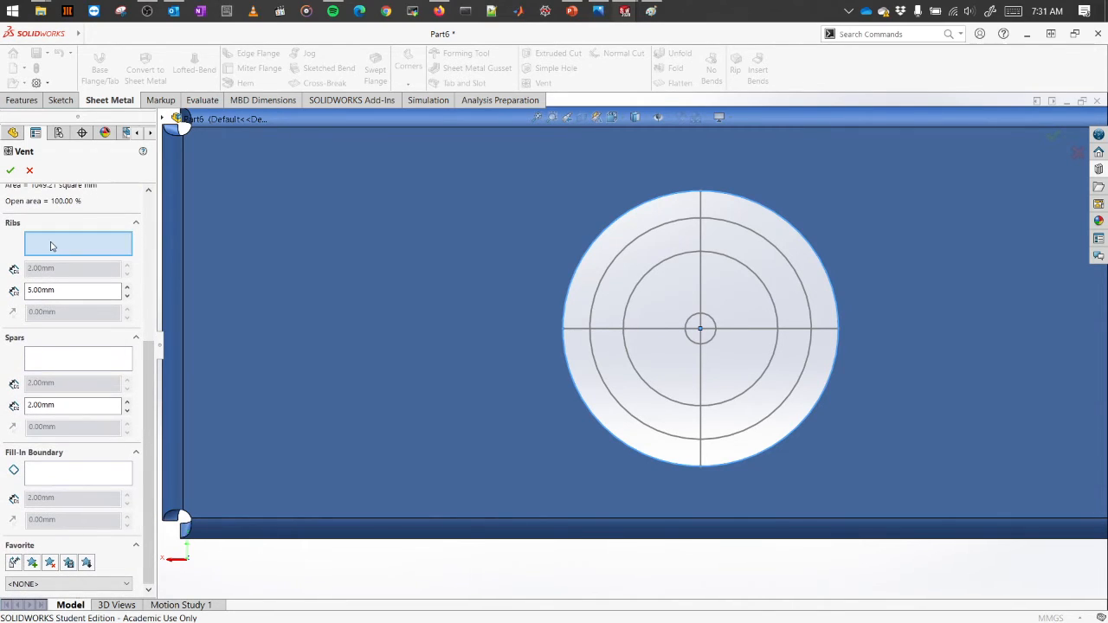
pyautogui.click(654, 329)
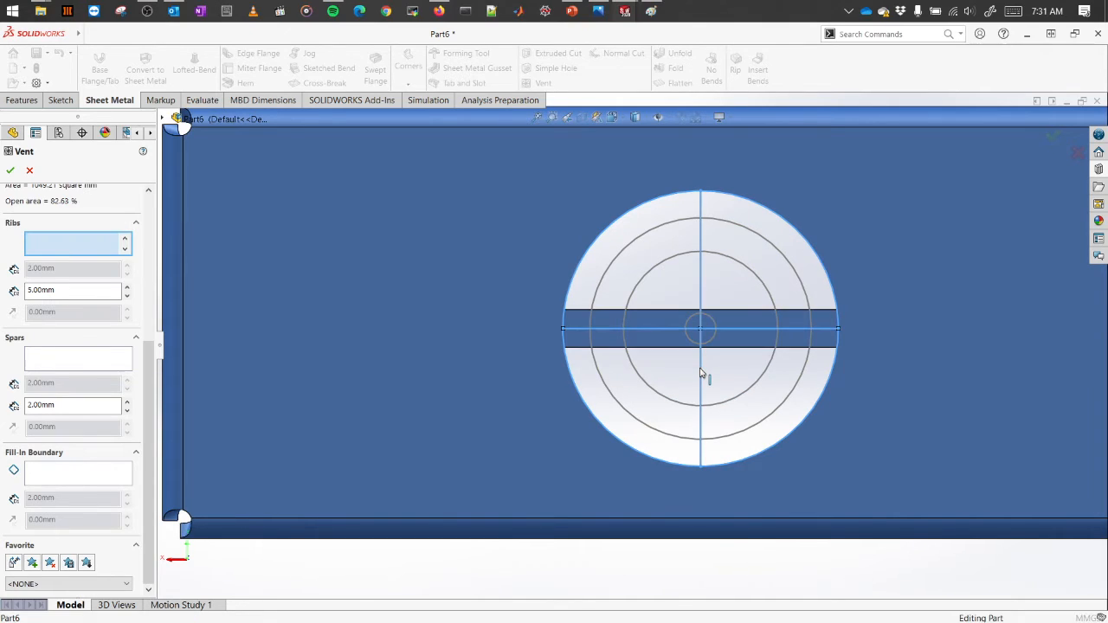
pyautogui.click(702, 374)
pyautogui.click(95, 290)
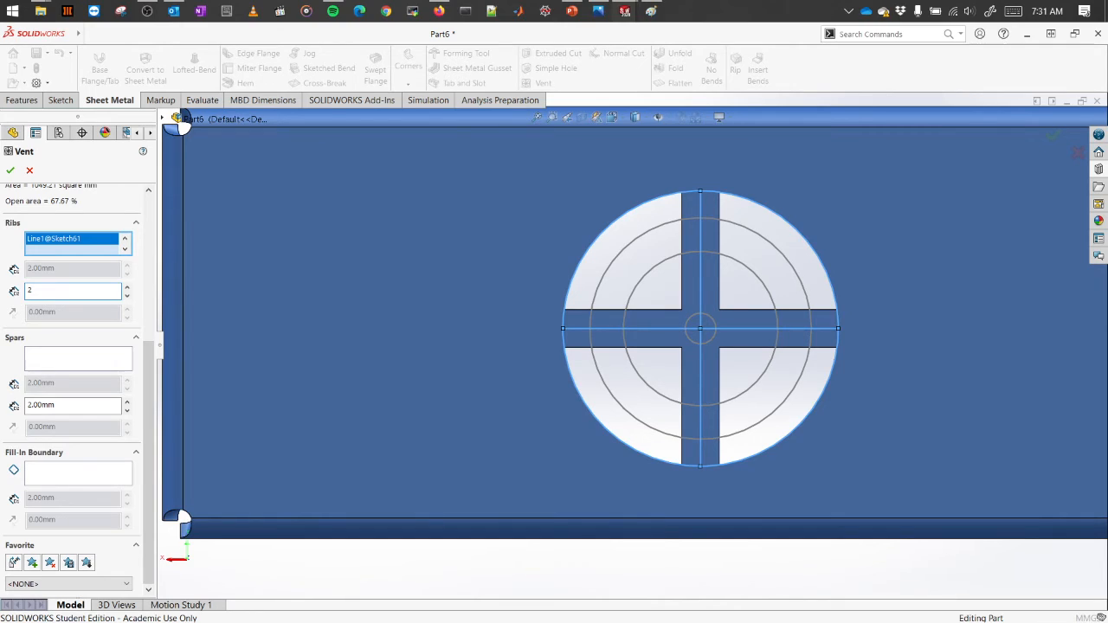
pyautogui.press('Return')
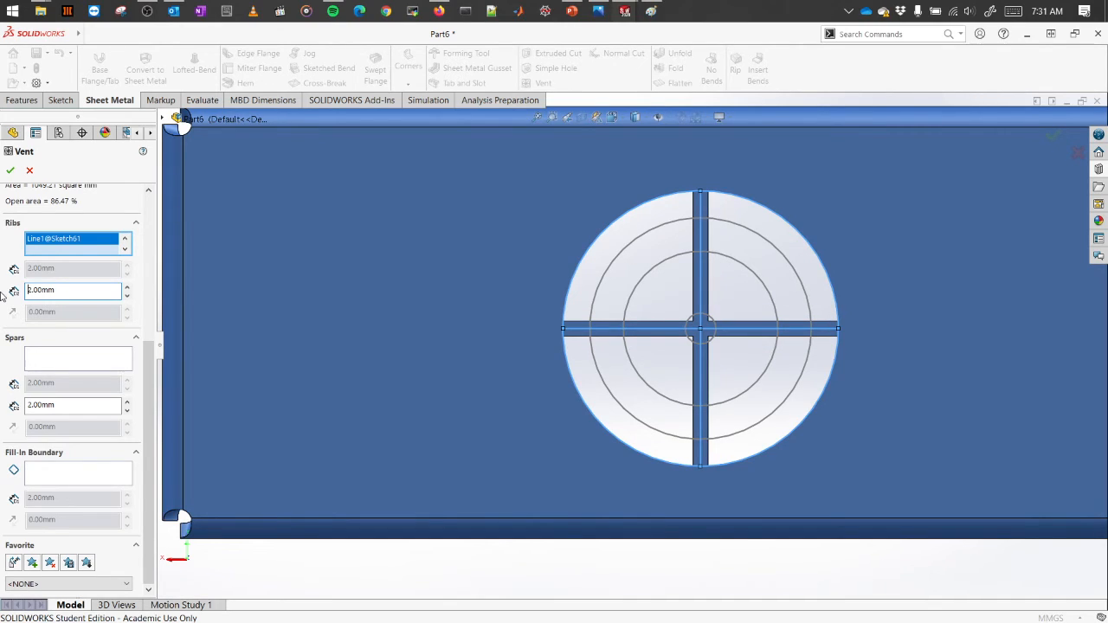
# Step: Use the two middle concentric circles as the vent's spars and set the spar width to 1.5 mm
pyautogui.click(69, 359)
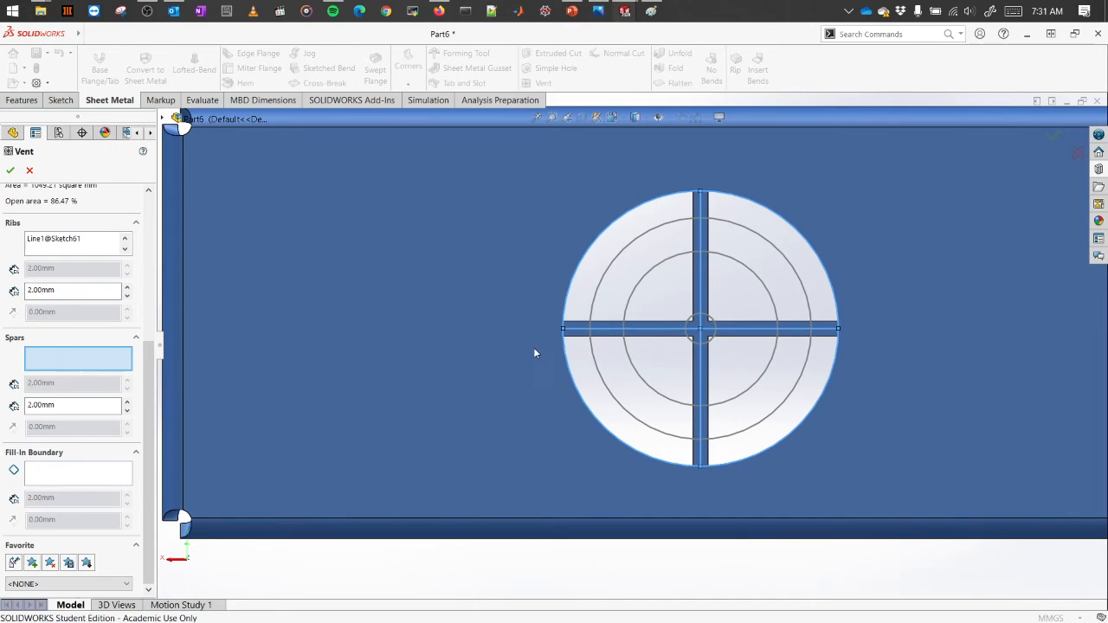
pyautogui.click(603, 377)
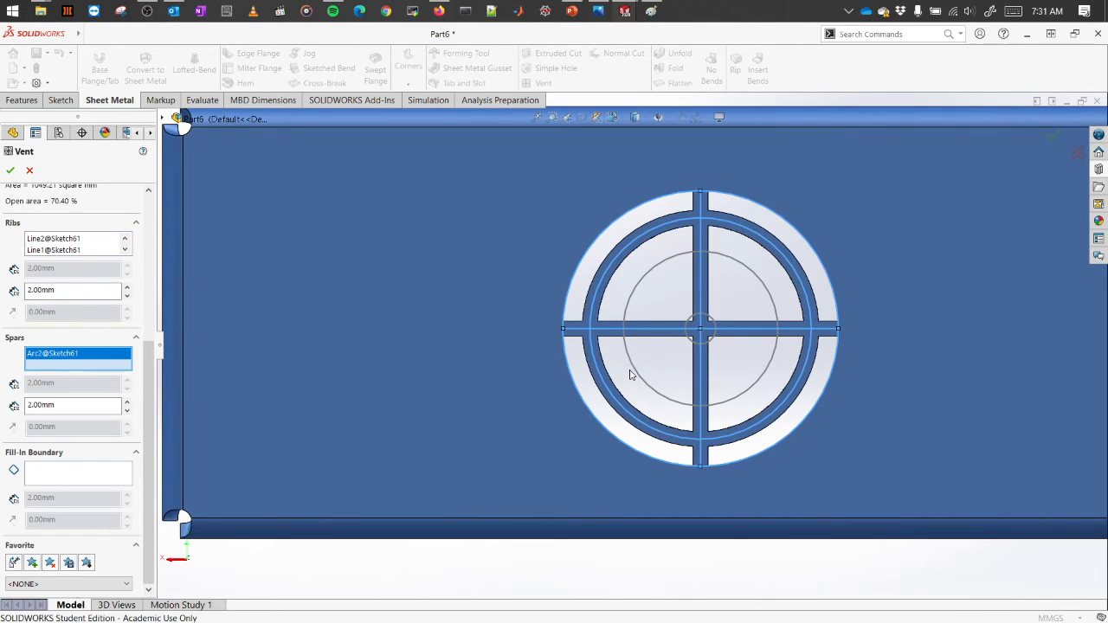
pyautogui.click(635, 368)
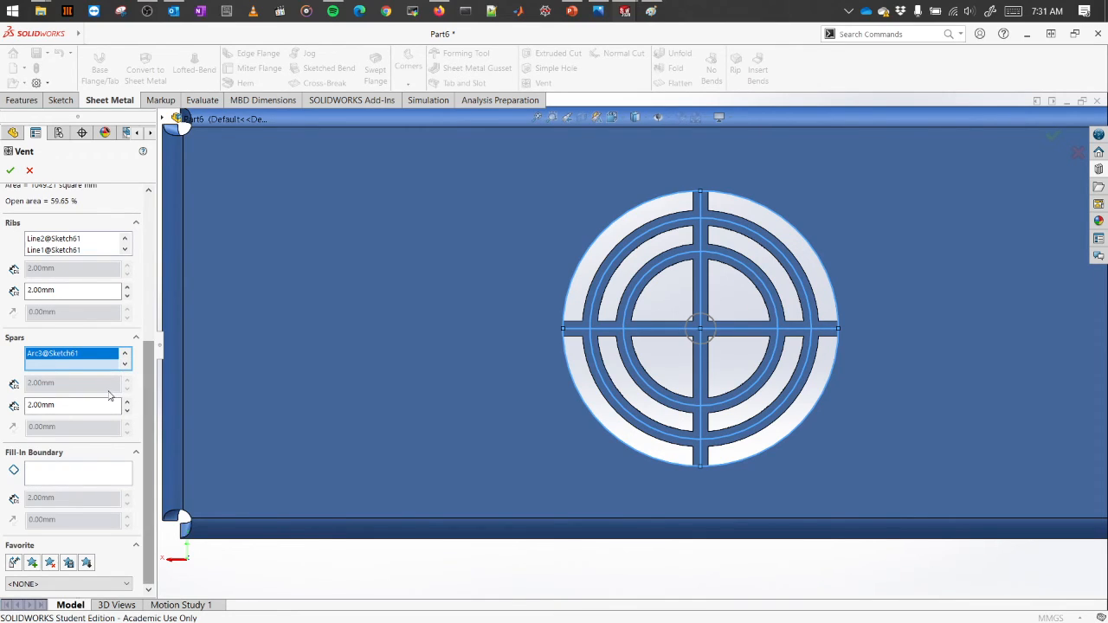
pyautogui.moveTo(72, 403); pyautogui.dragTo(2, 405)
pyautogui.write('1.5')
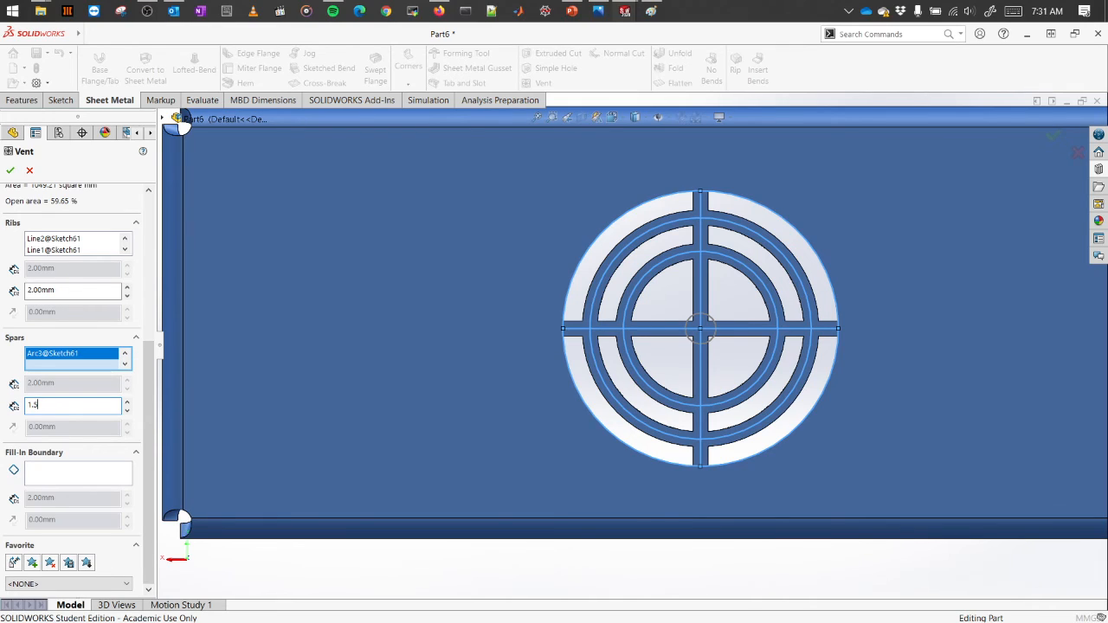
pyautogui.press('Return')
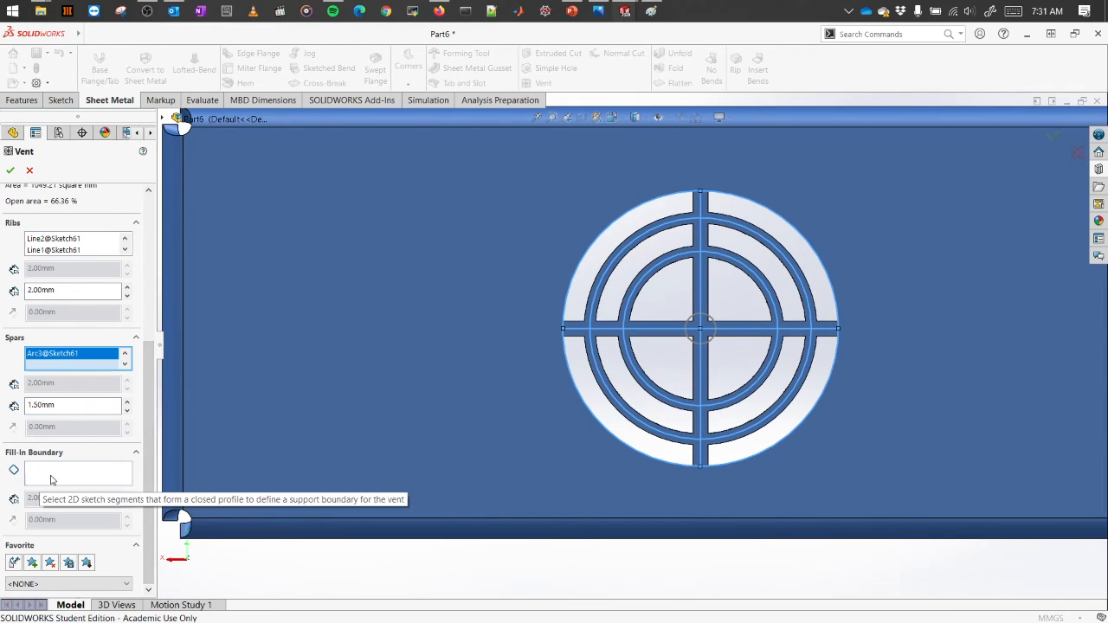
# Step: Set the smallest central circle as the vent's fill-in boundary and complete the vent in the box's floor
pyautogui.click(77, 479)
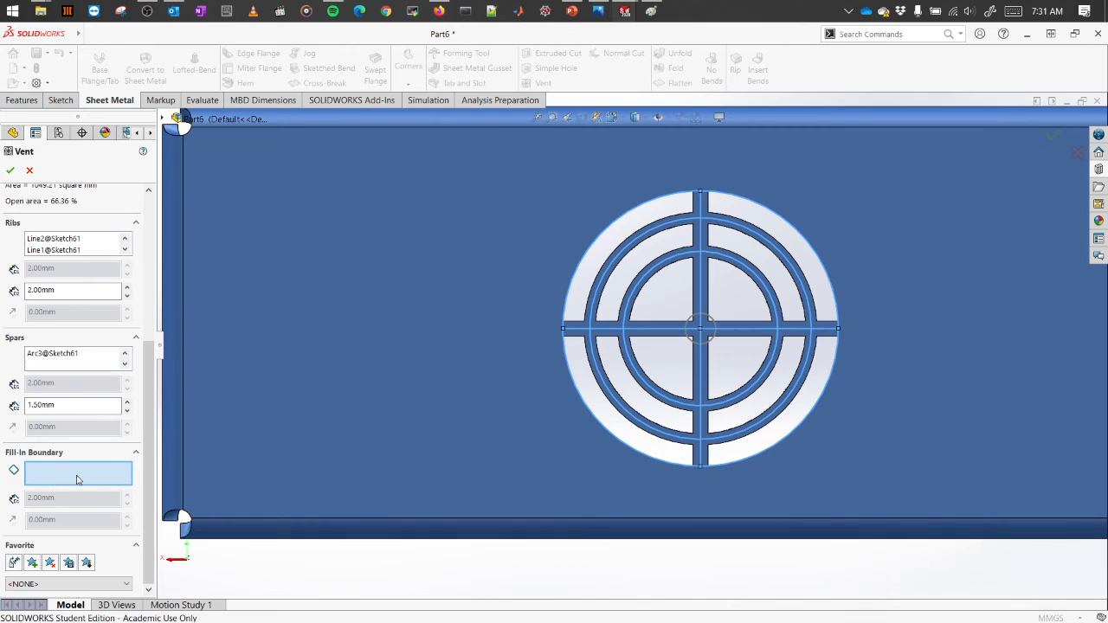
pyautogui.click(713, 340)
pyautogui.click(705, 347)
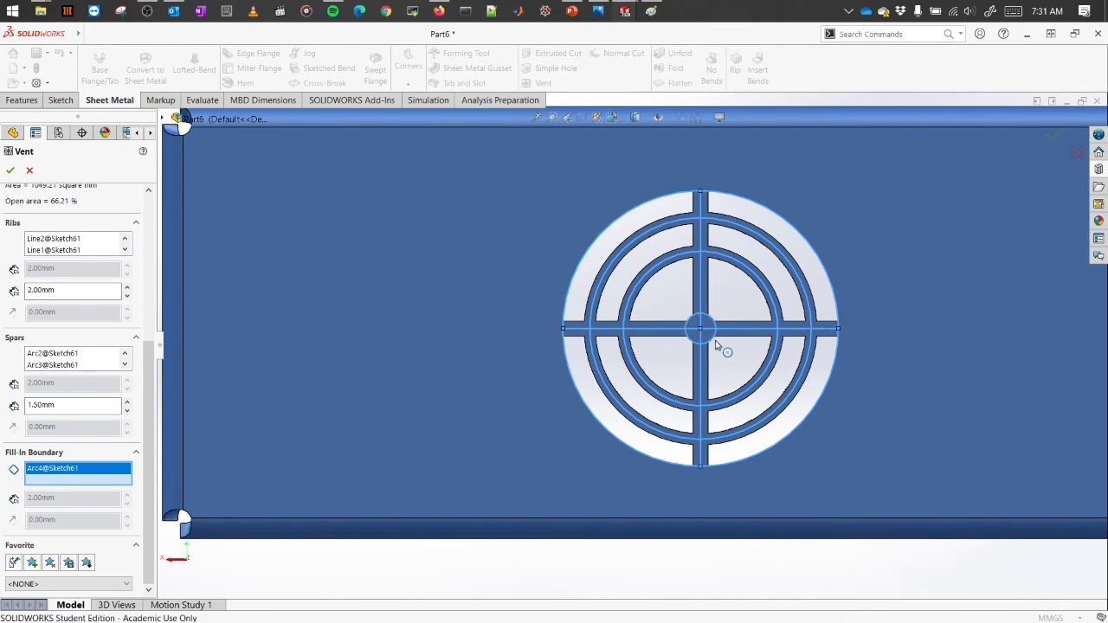
pyautogui.scroll(-5, 715, 344)
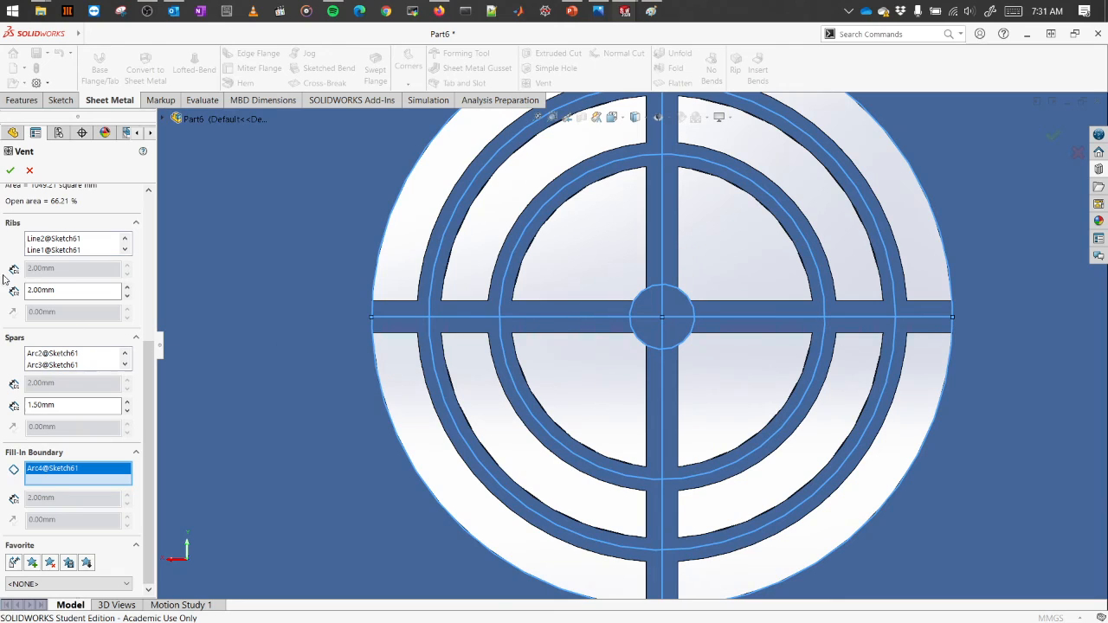
pyautogui.click(9, 170)
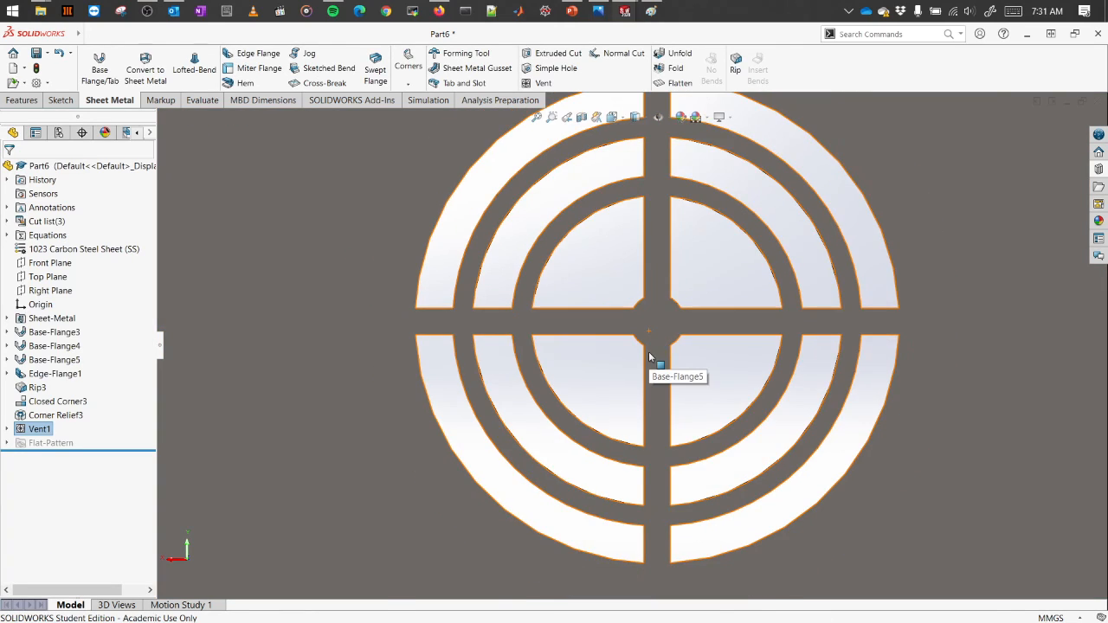
pyautogui.press('f')
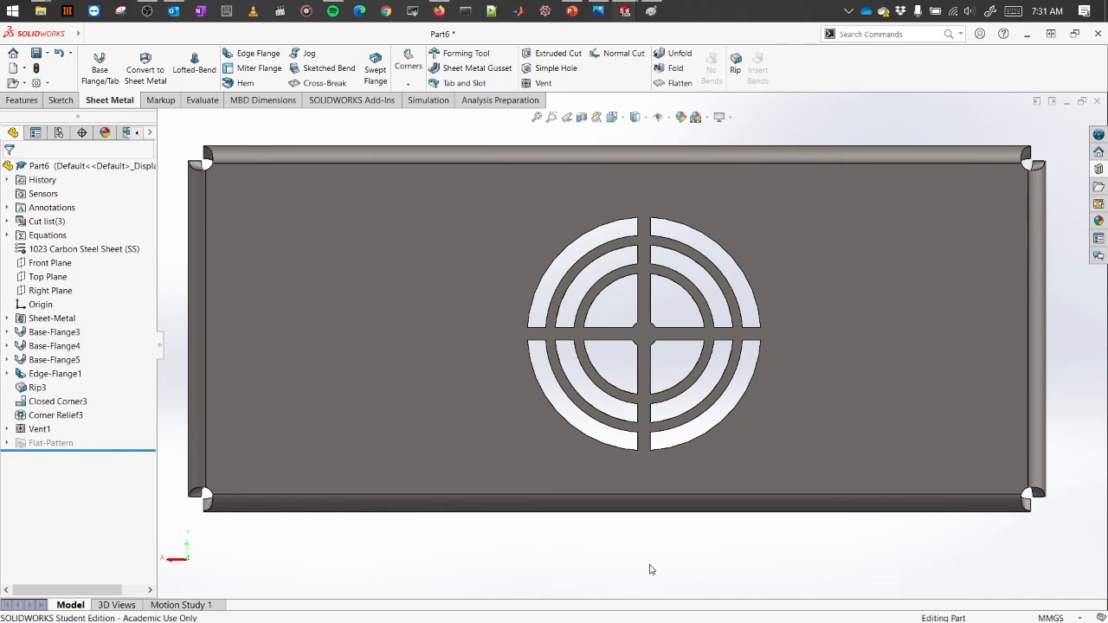
pyautogui.moveTo(651, 569); pyautogui.dragTo(647, 487, button='middle')
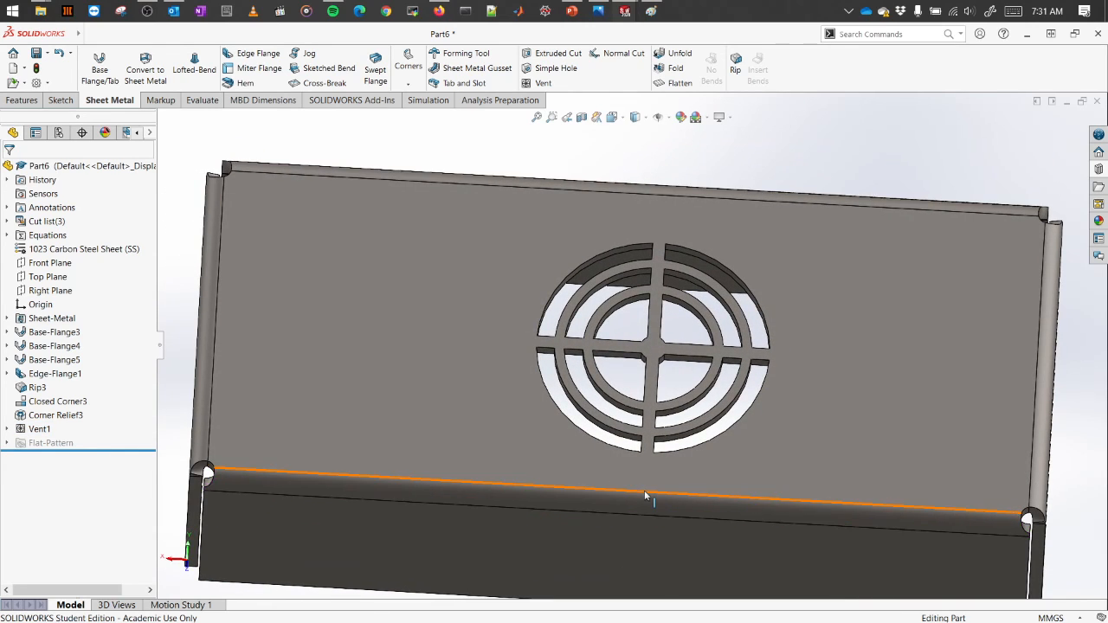
pyautogui.scroll(3, 649, 485)
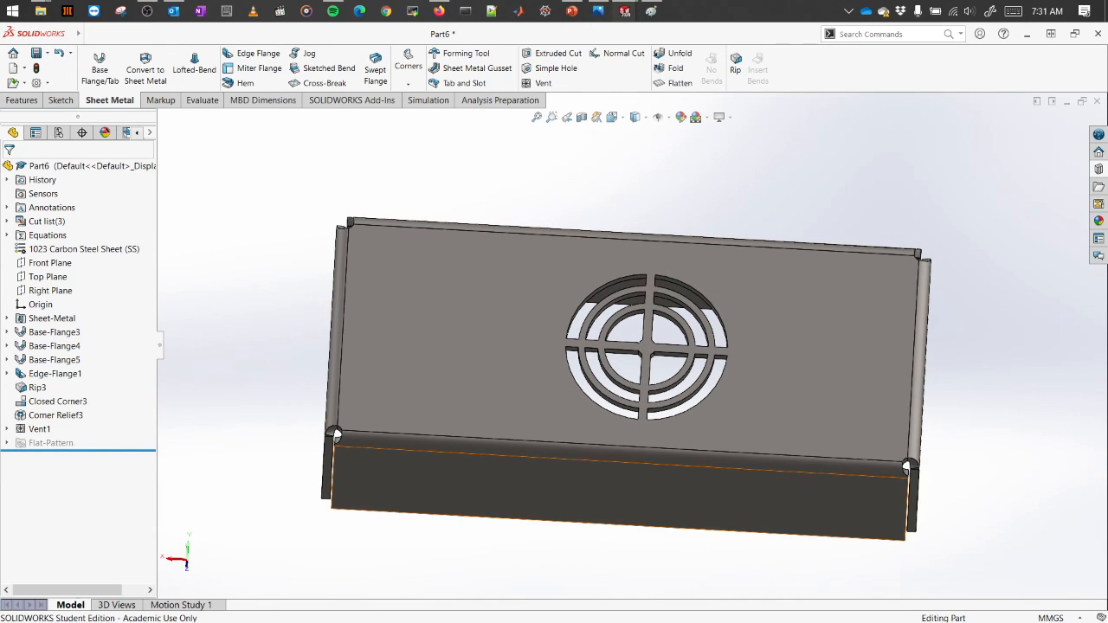